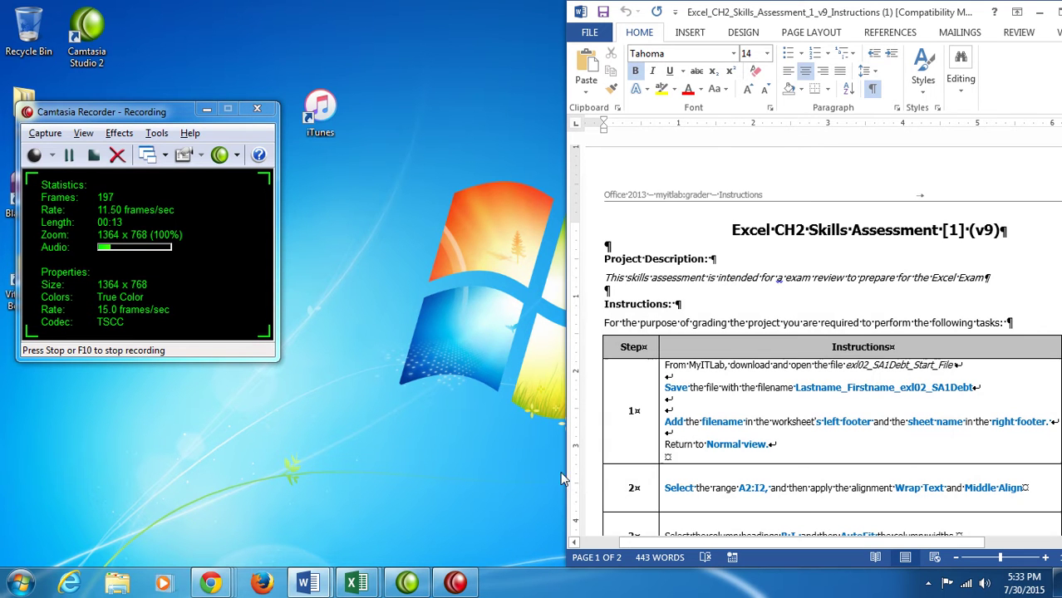
- Enable editing in the Excel workbook exl02_SA1Debt_Start_File and dock its window beside the Word instructions
{"action": "mouse_move", "coordinate": [357, 583]}
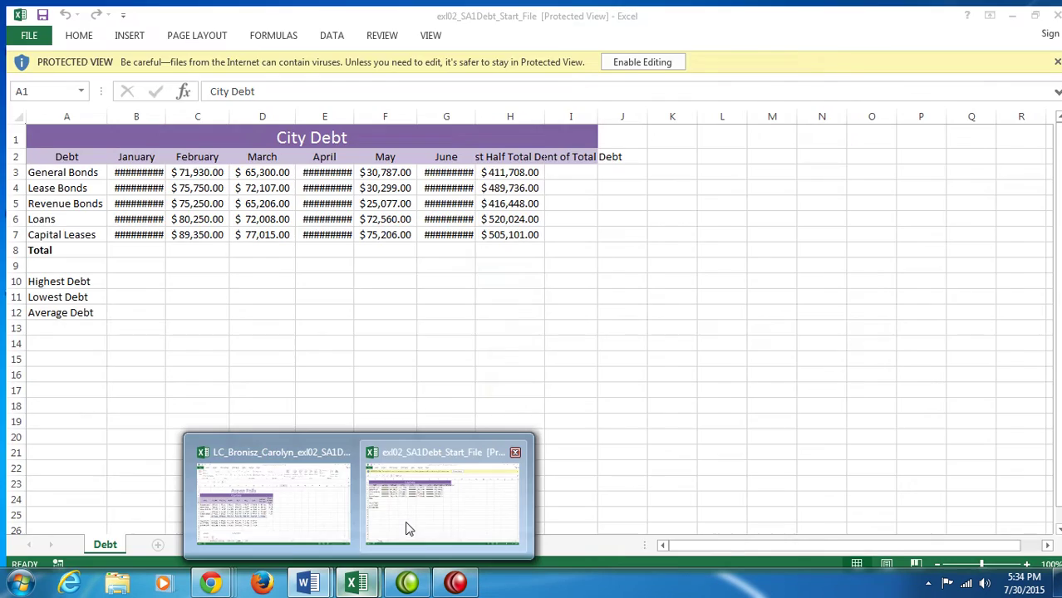
{"action": "left_click", "coordinate": [407, 528]}
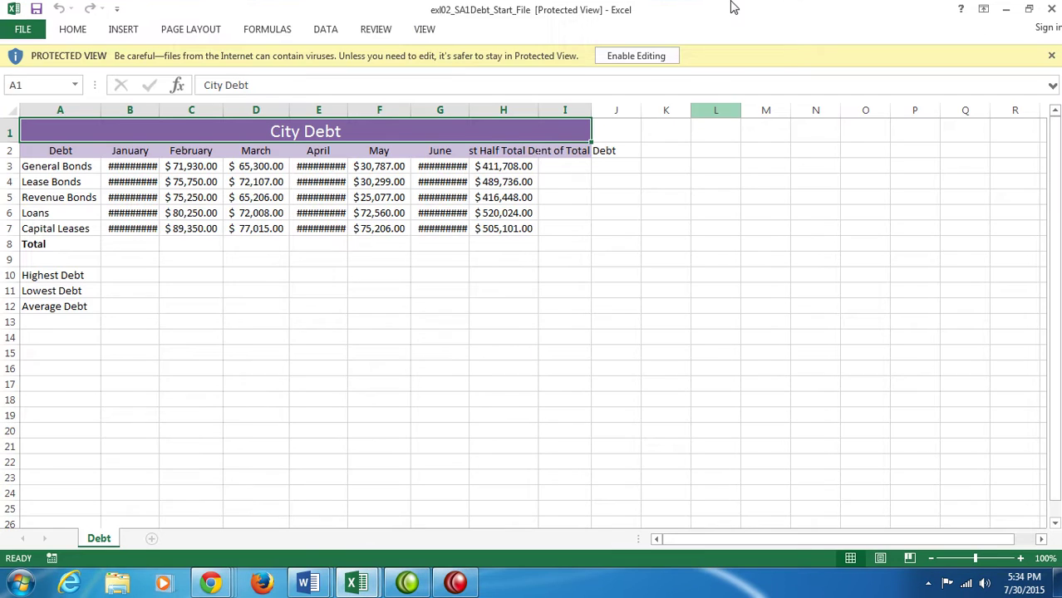
{"action": "left_click", "coordinate": [637, 56]}
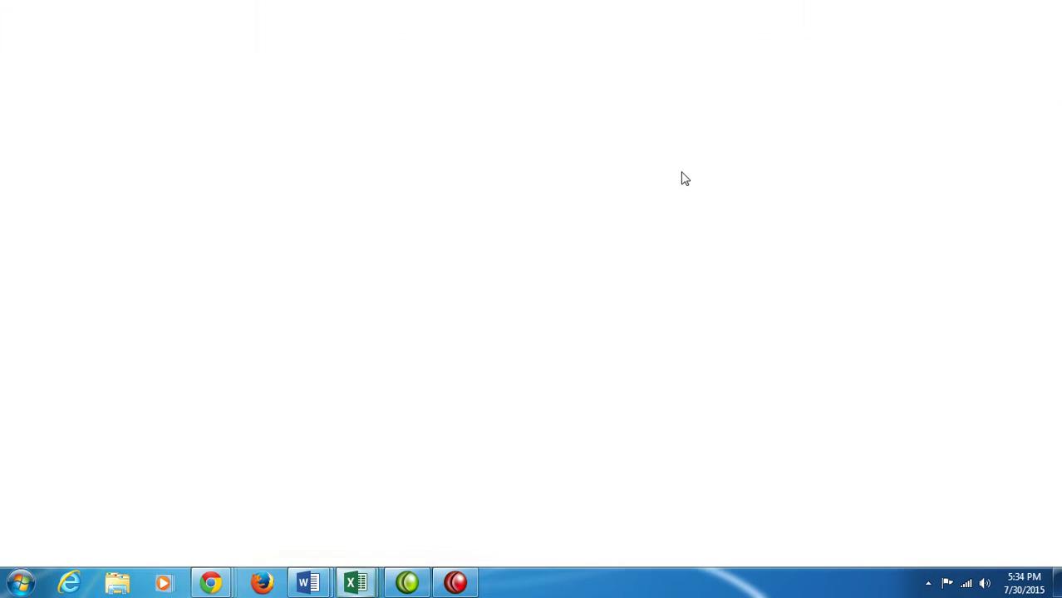
{"action": "left_click_drag", "start_coordinate": [644, 9], "coordinate": [1, 9]}
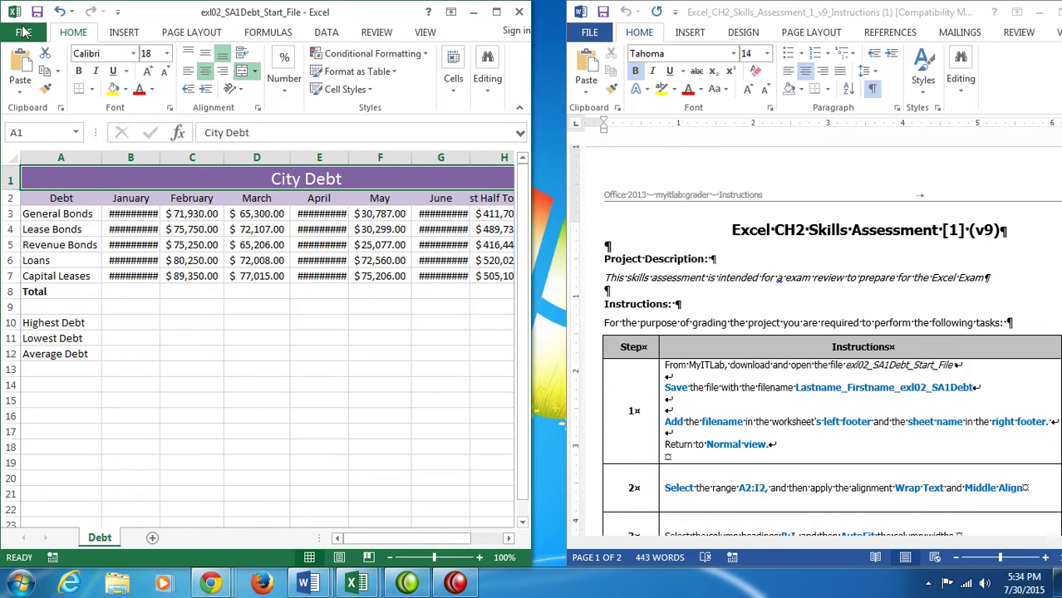
- Save the workbook to My Documents under the person's last and first name followed by _exl02_SA1Debt
{"action": "left_click", "coordinate": [23, 34]}
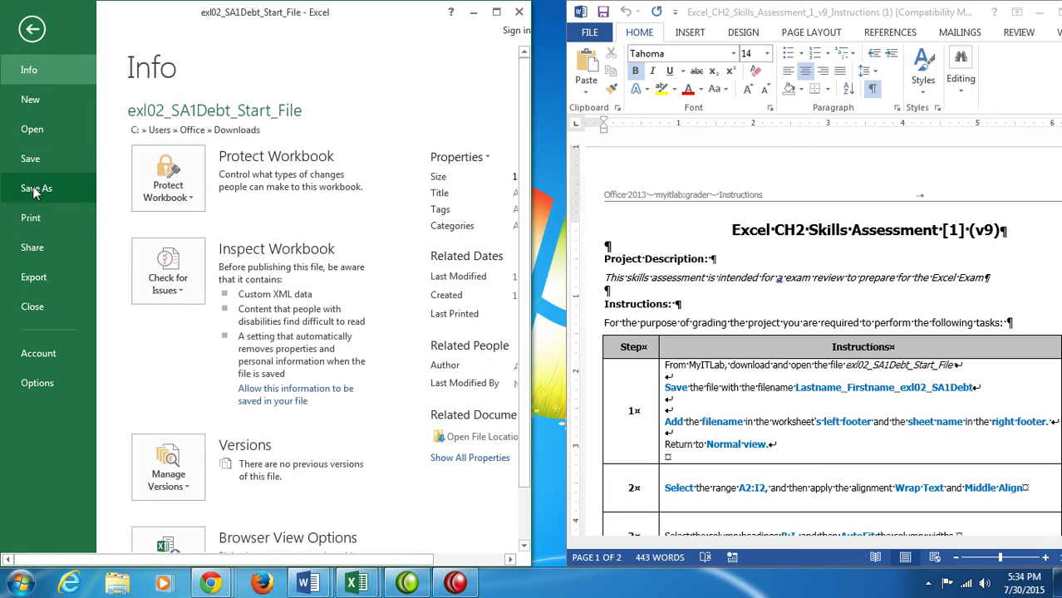
{"action": "left_click", "coordinate": [35, 188]}
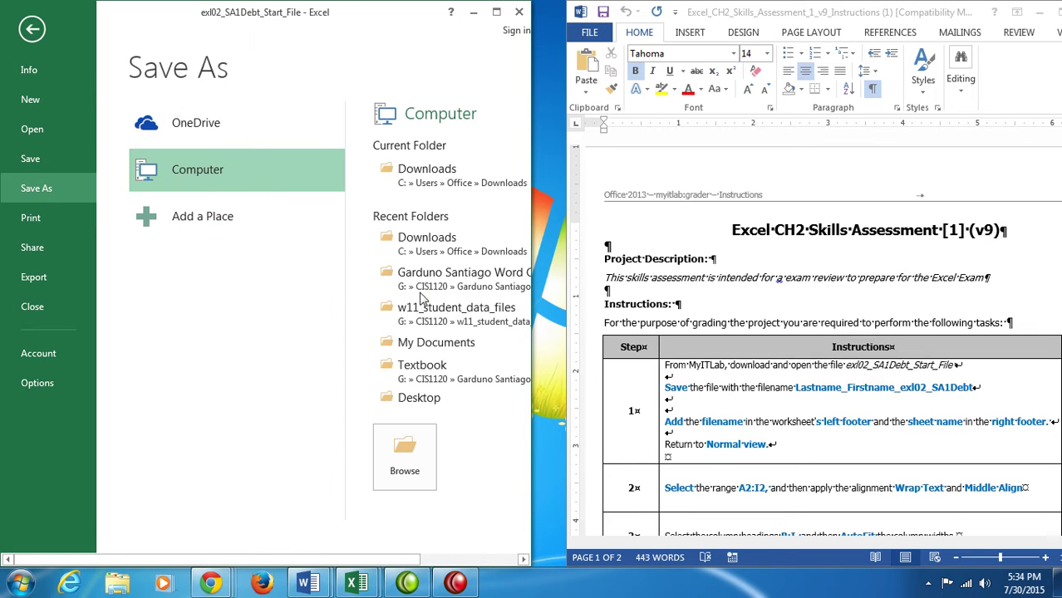
{"action": "left_click", "coordinate": [423, 344]}
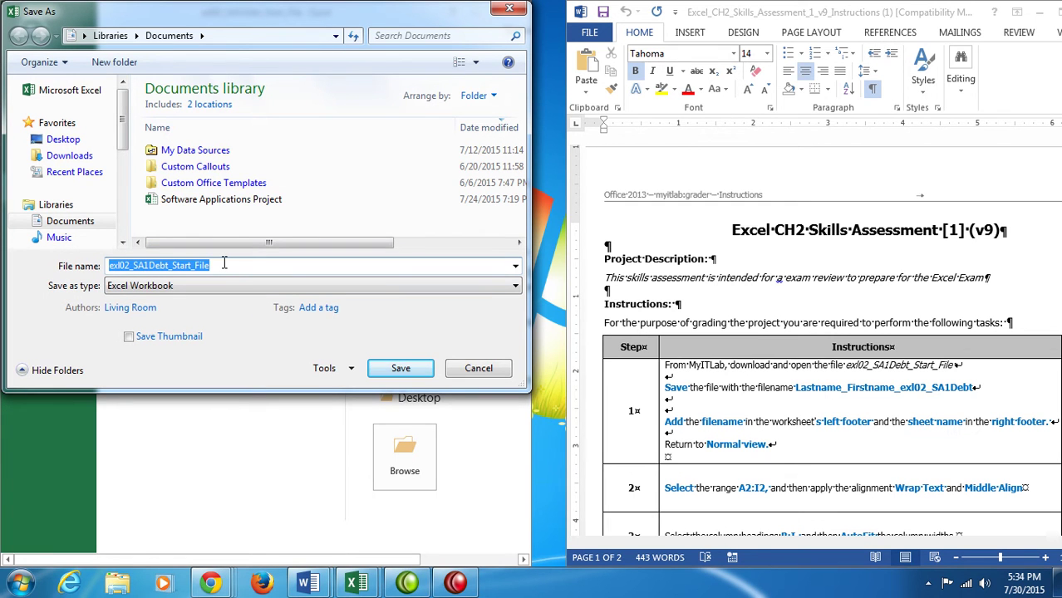
{"action": "type", "text": "DeWitt_Carol_"}
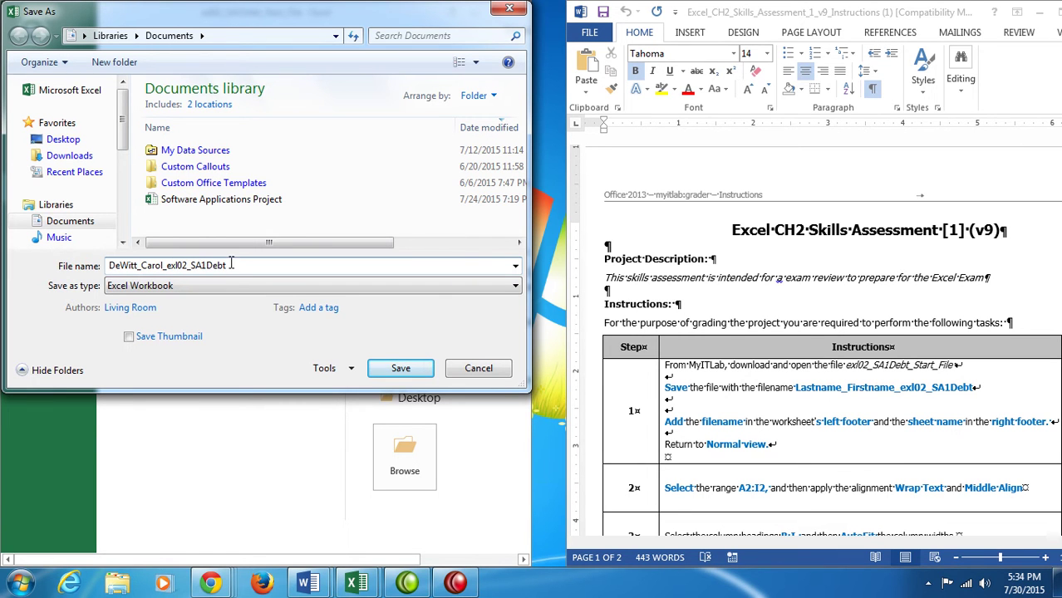
{"action": "left_click", "coordinate": [420, 369]}
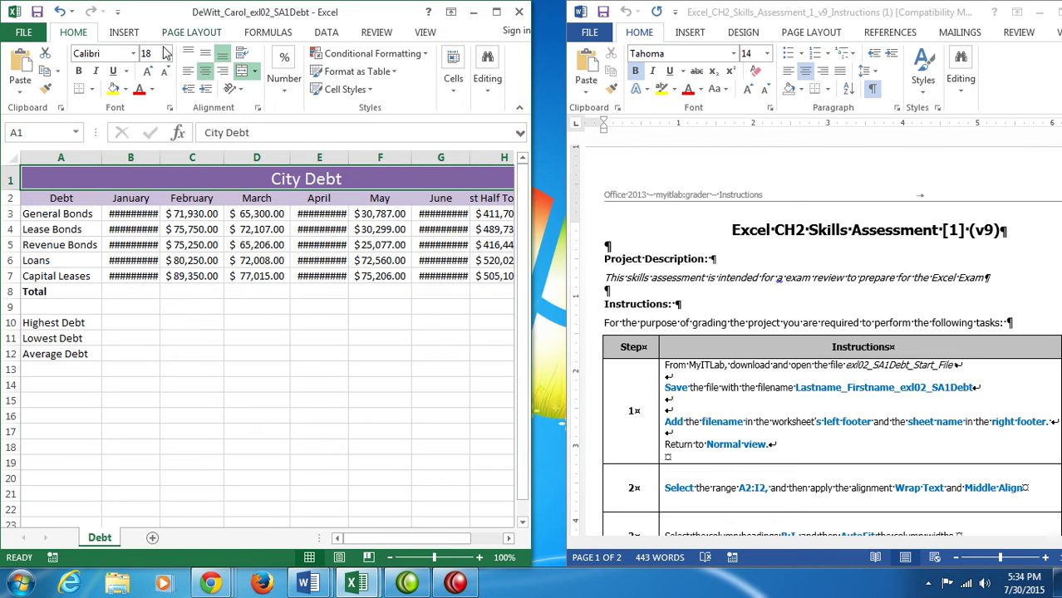
- Maximize the workbook window and insert the File Name element in the left section of the worksheet footer
{"action": "left_click", "coordinate": [124, 32]}
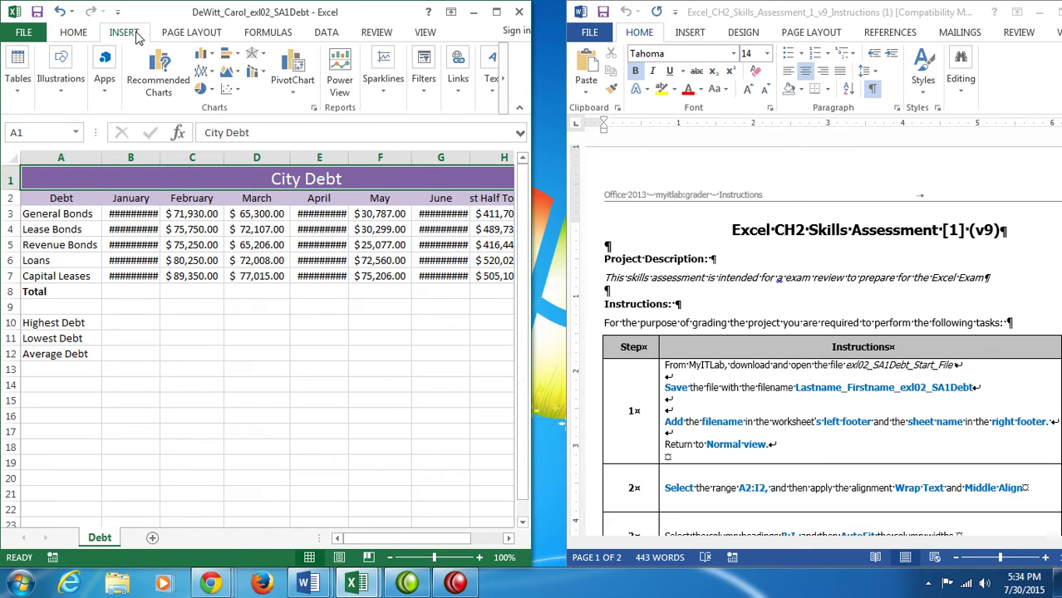
{"action": "left_click", "coordinate": [496, 11]}
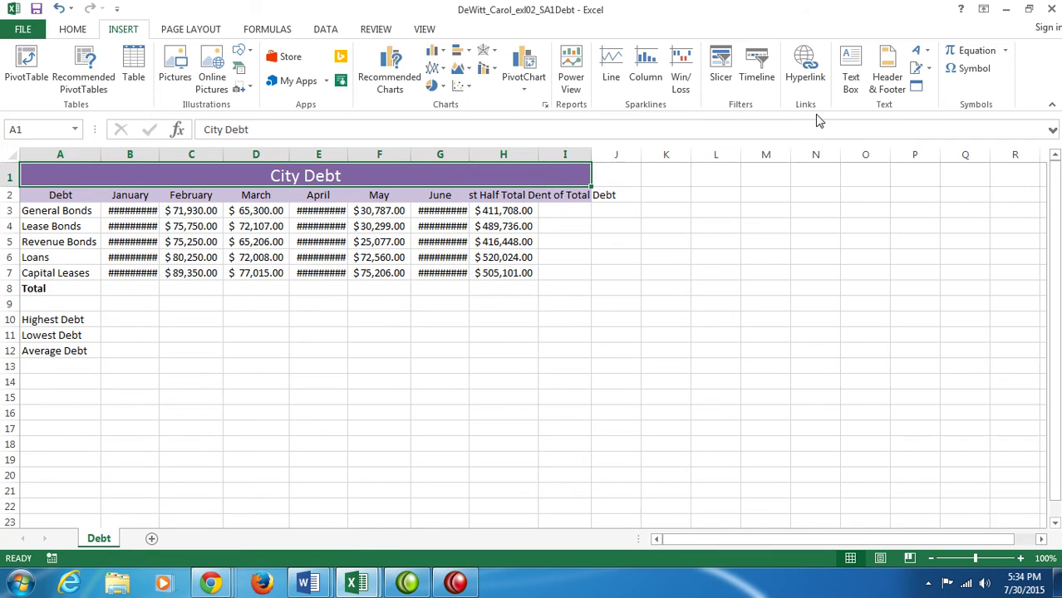
{"action": "left_click", "coordinate": [888, 80]}
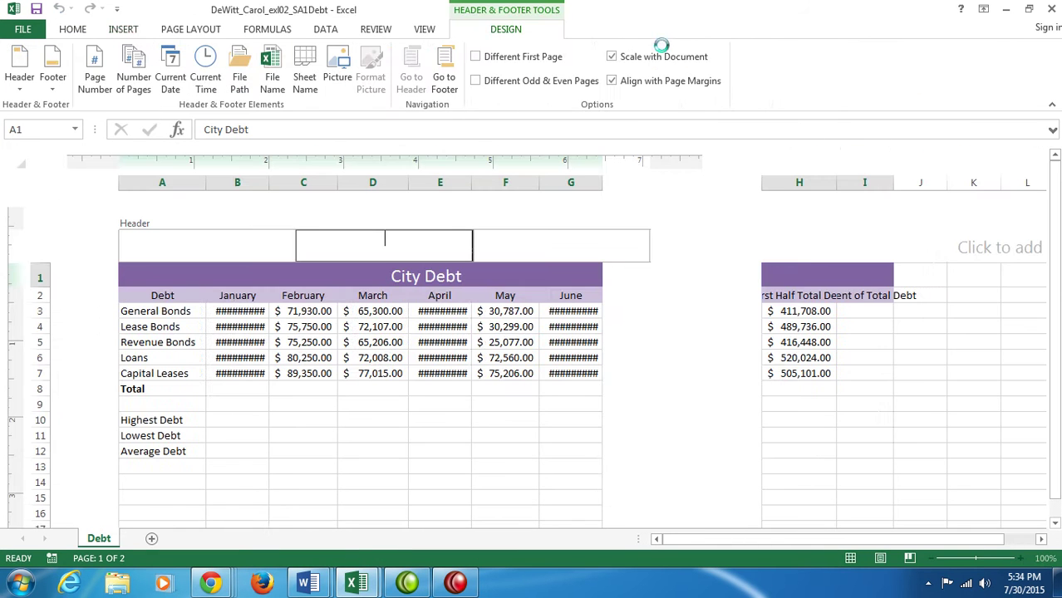
{"action": "left_click", "coordinate": [440, 78]}
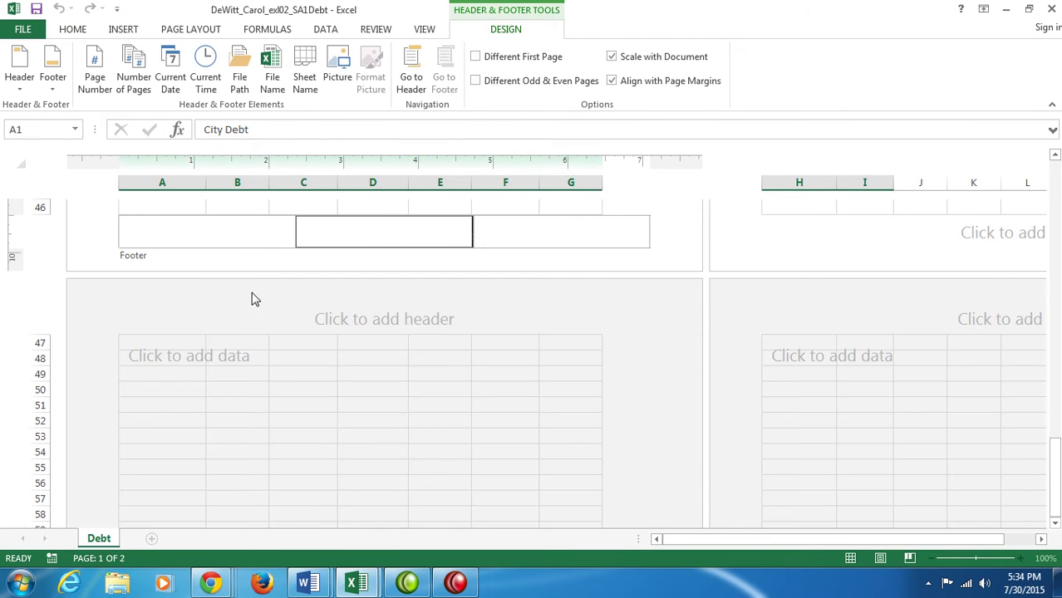
{"action": "left_click", "coordinate": [235, 230]}
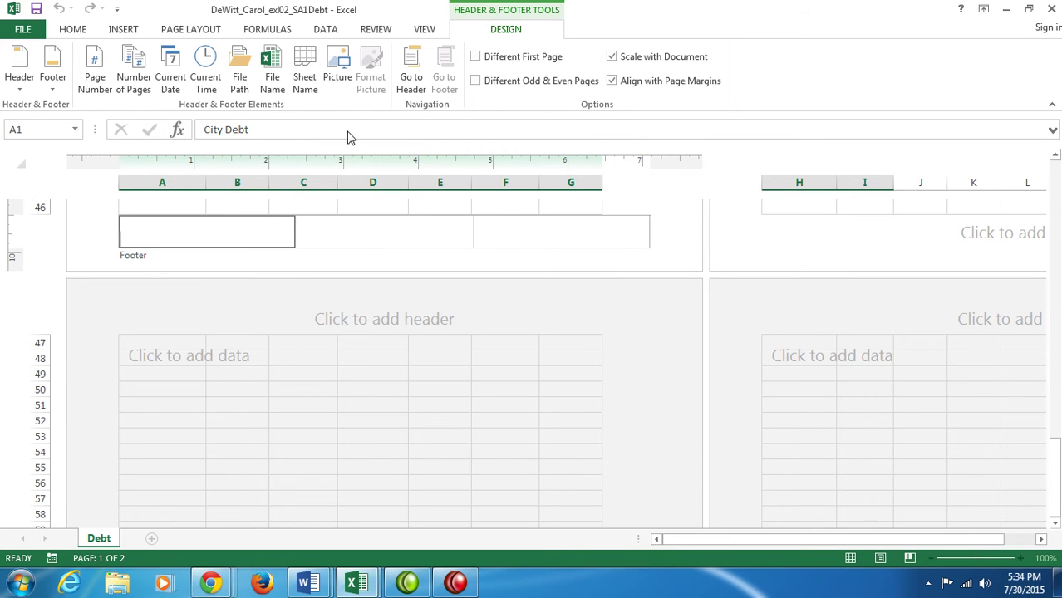
{"action": "left_click", "coordinate": [272, 77]}
- Insert the Sheet Name element in the right footer section and return to Normal view at cell A1
{"action": "left_click", "coordinate": [540, 233]}
{"action": "left_click", "coordinate": [304, 77]}
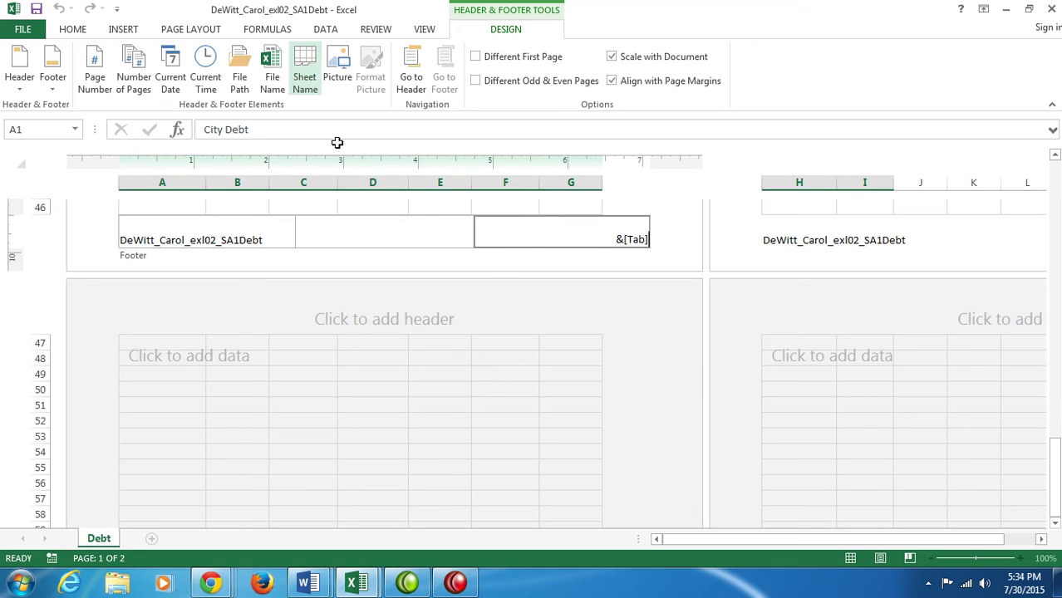
{"action": "left_click", "coordinate": [495, 209]}
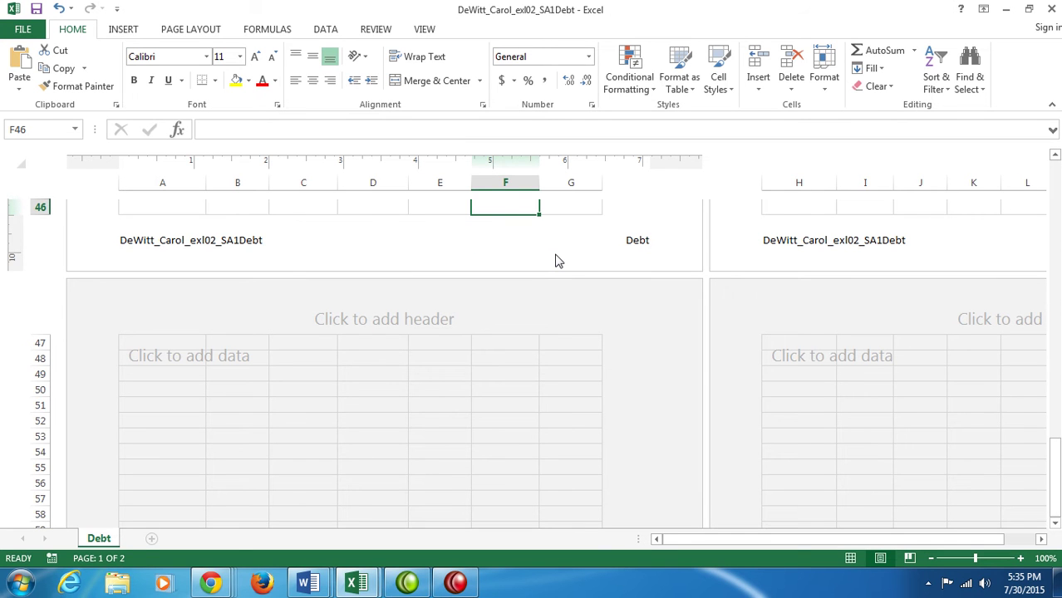
{"action": "left_click", "coordinate": [851, 559]}
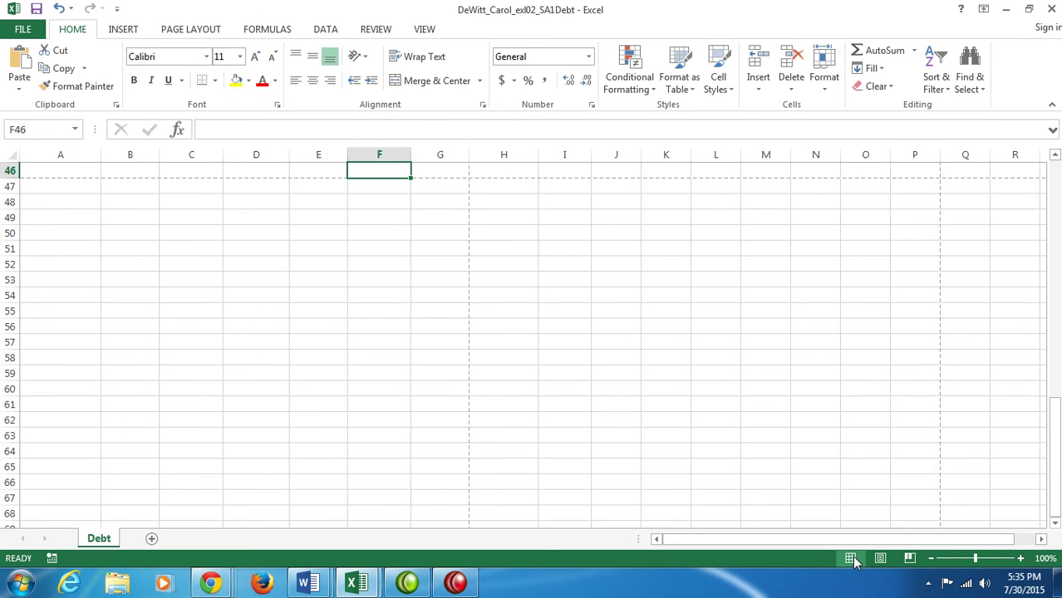
{"action": "key", "text": "ctrl+Home"}
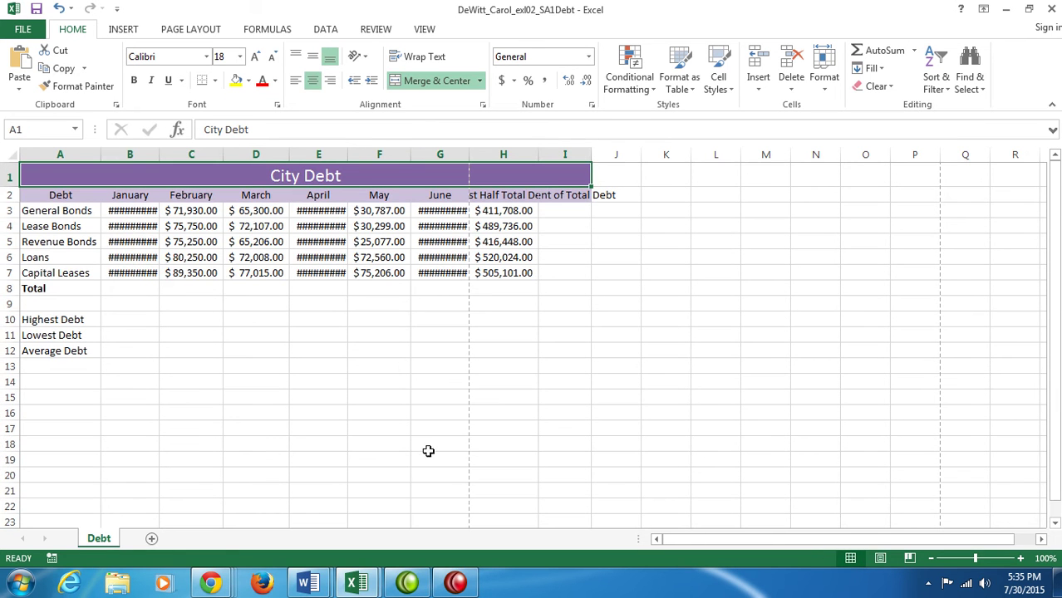
- Consult the Word instructions, and apply Wrap Text and Middle Align to the header range A2:I2 in Excel
{"action": "mouse_move", "coordinate": [308, 583]}
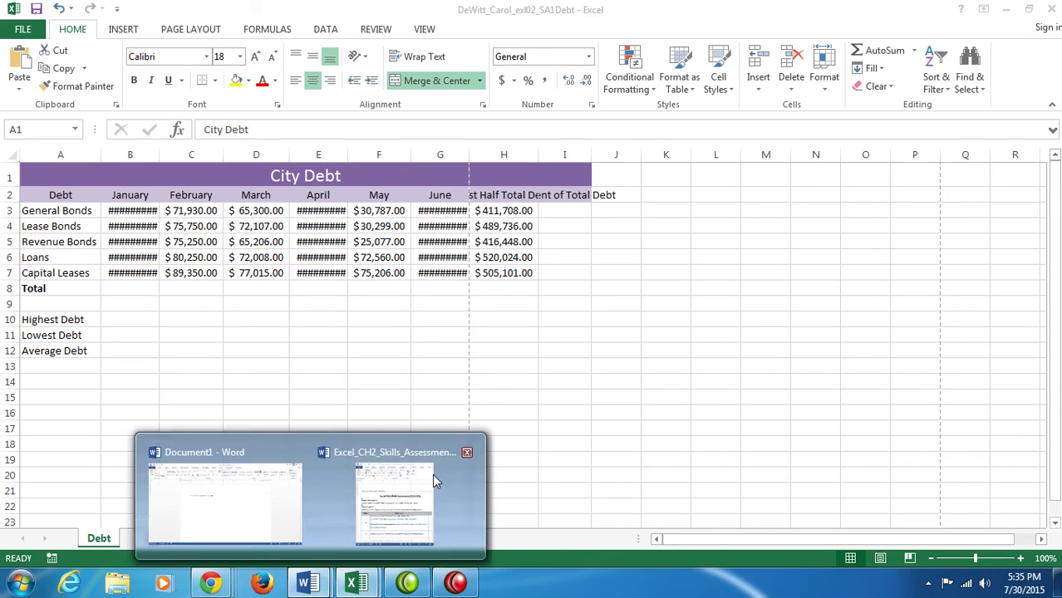
{"action": "left_click", "coordinate": [434, 475]}
{"action": "scroll", "coordinate": [807, 413], "scroll_direction": "down", "scroll_amount": 3}
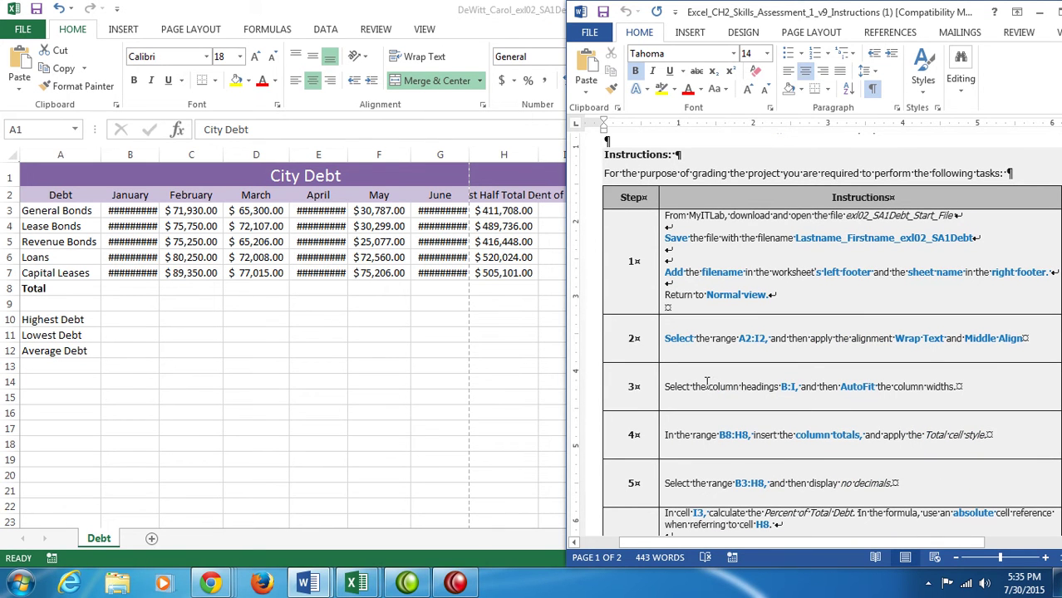
{"action": "left_click", "coordinate": [291, 356]}
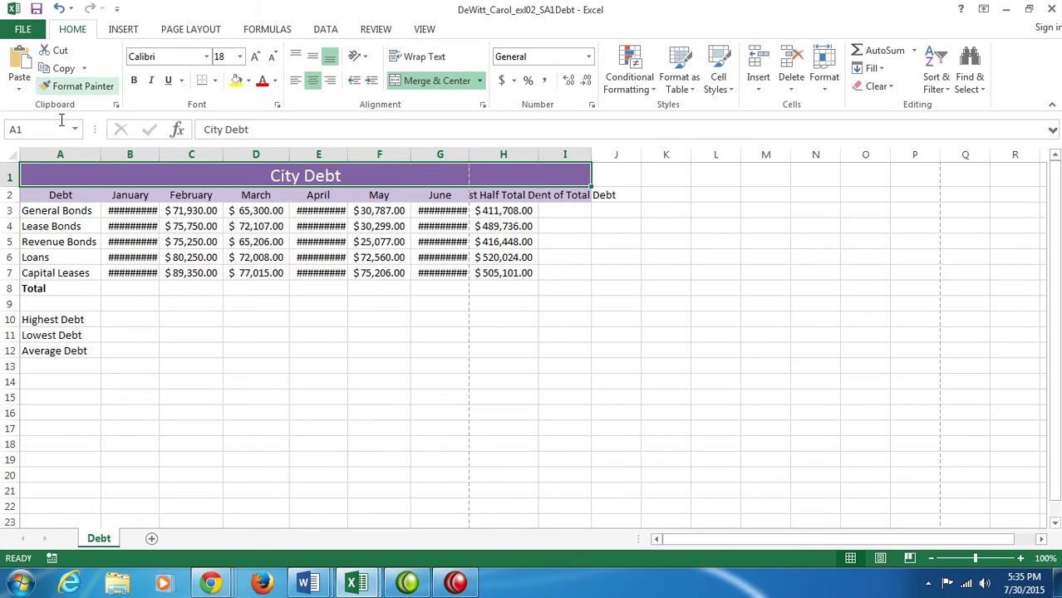
{"action": "left_click_drag", "start_coordinate": [57, 200], "coordinate": [576, 194]}
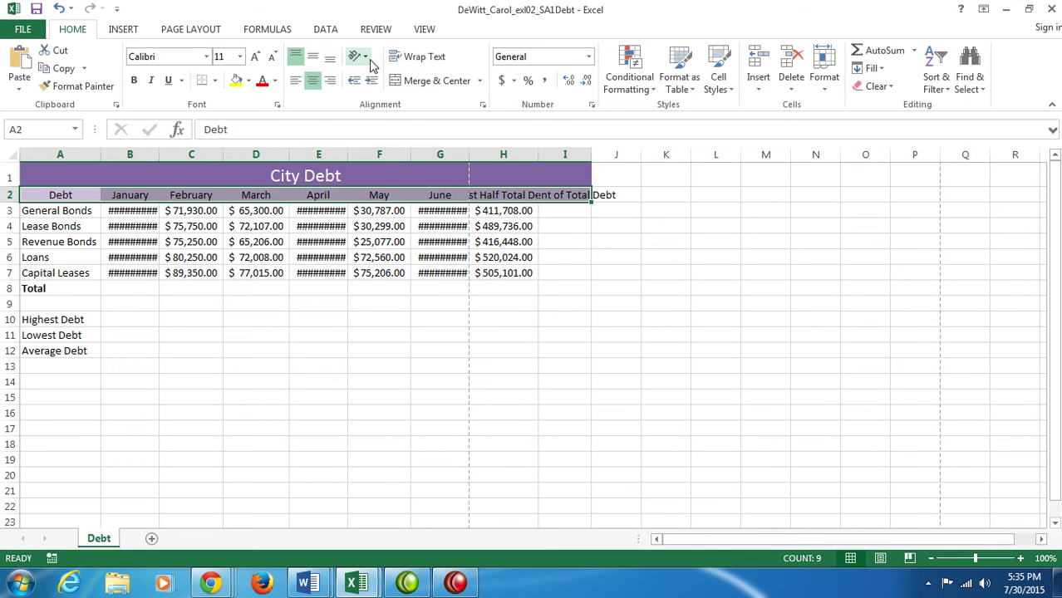
{"action": "left_click", "coordinate": [424, 57]}
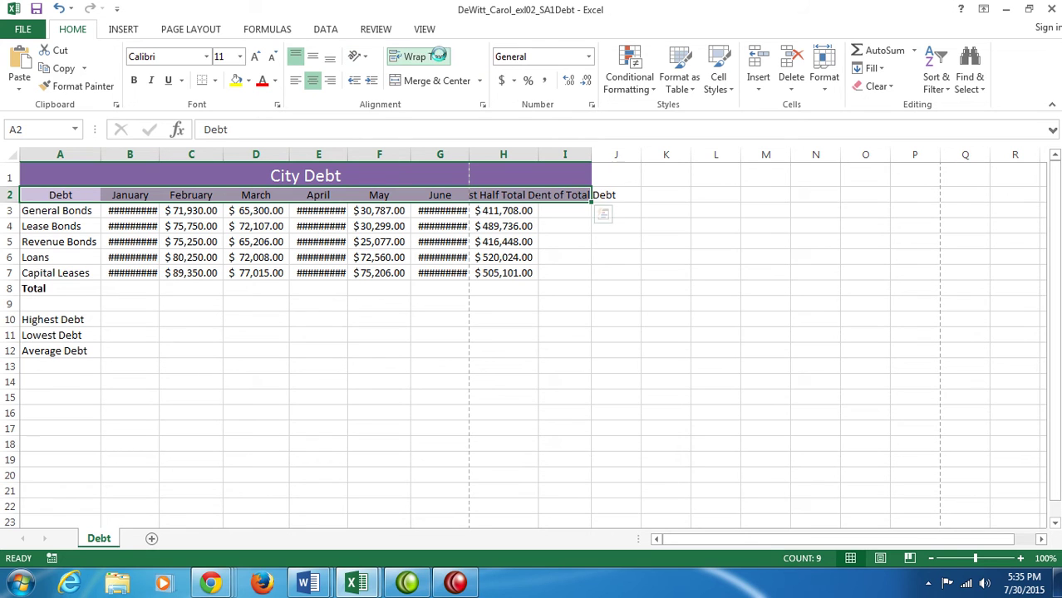
{"action": "left_click", "coordinate": [315, 58]}
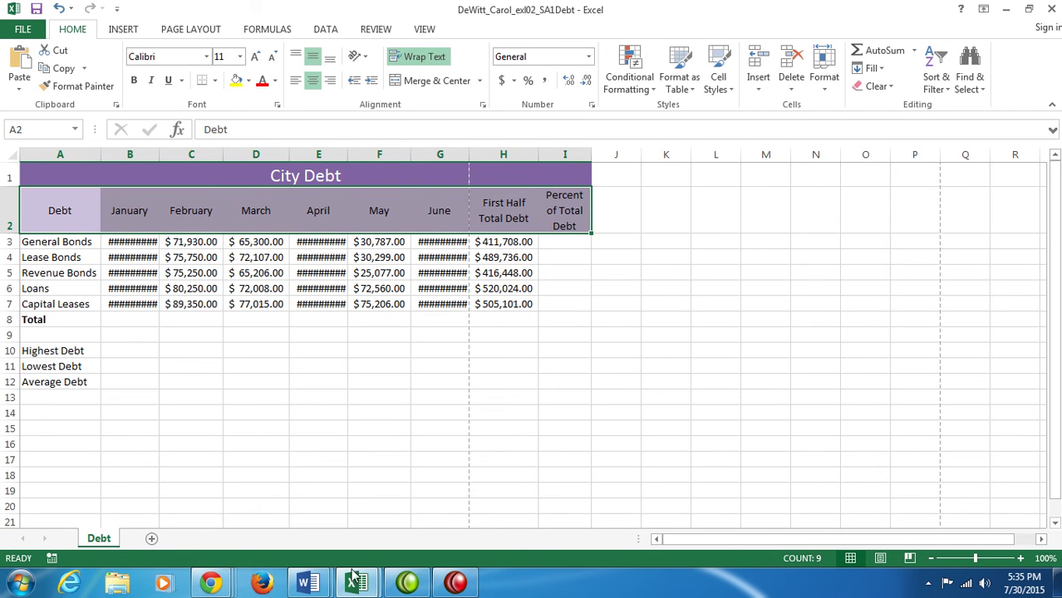
- Check the third instruction in Word and AutoFit the widths of columns B through I in the Excel worksheet
{"action": "mouse_move", "coordinate": [307, 582]}
{"action": "left_click", "coordinate": [421, 512]}
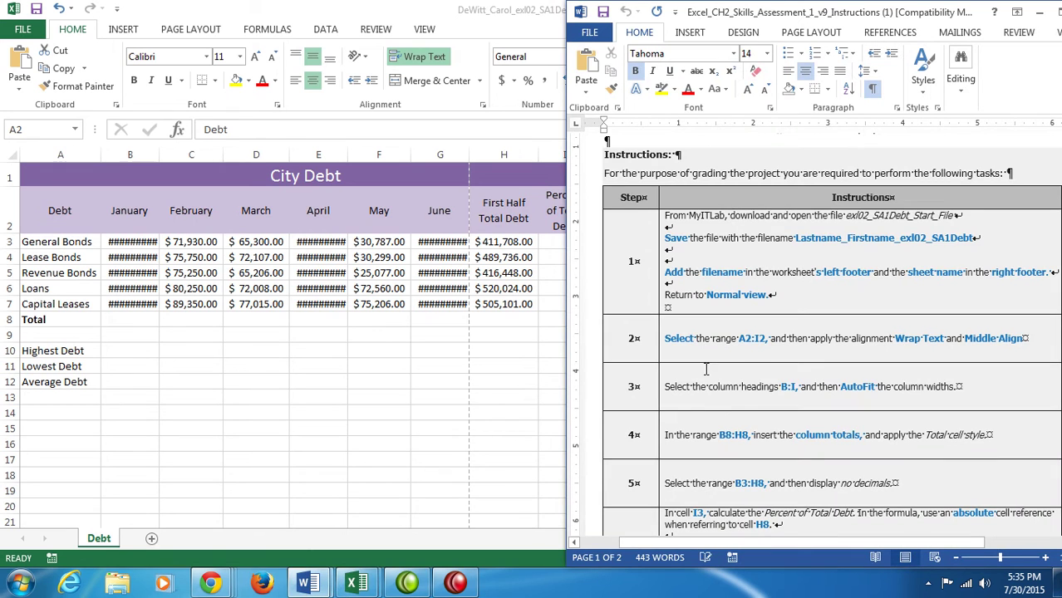
{"action": "left_click", "coordinate": [708, 396]}
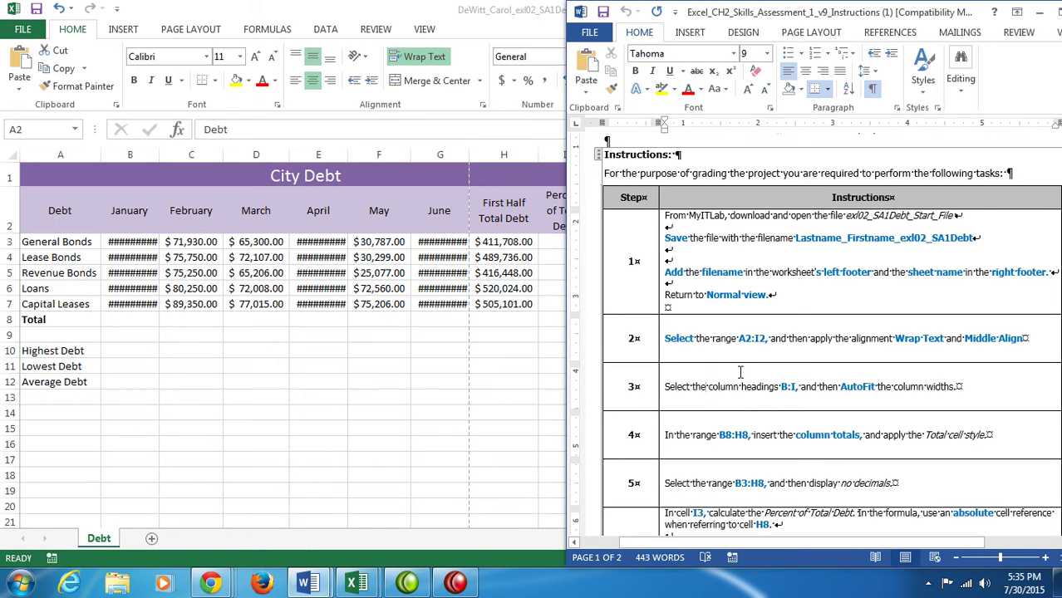
{"action": "key", "text": "alt+Tab"}
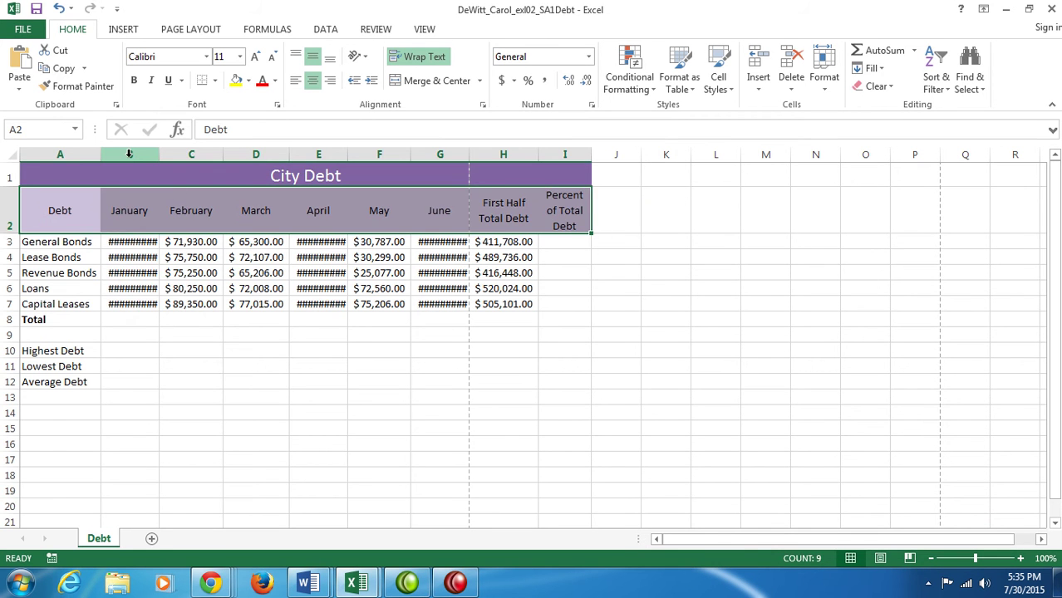
{"action": "left_click_drag", "start_coordinate": [129, 156], "coordinate": [555, 151]}
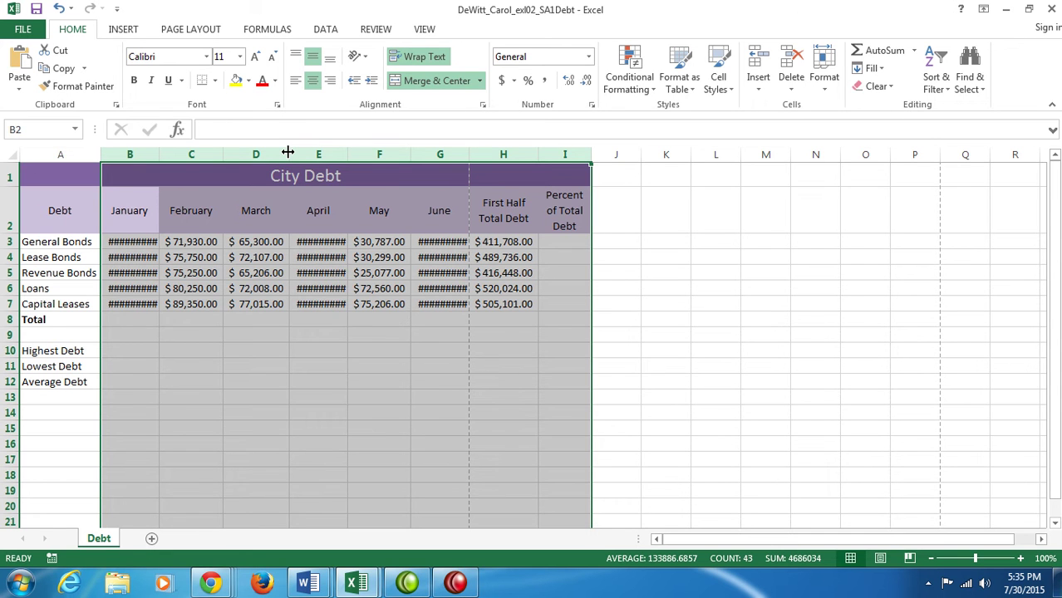
{"action": "double_click", "coordinate": [287, 152]}
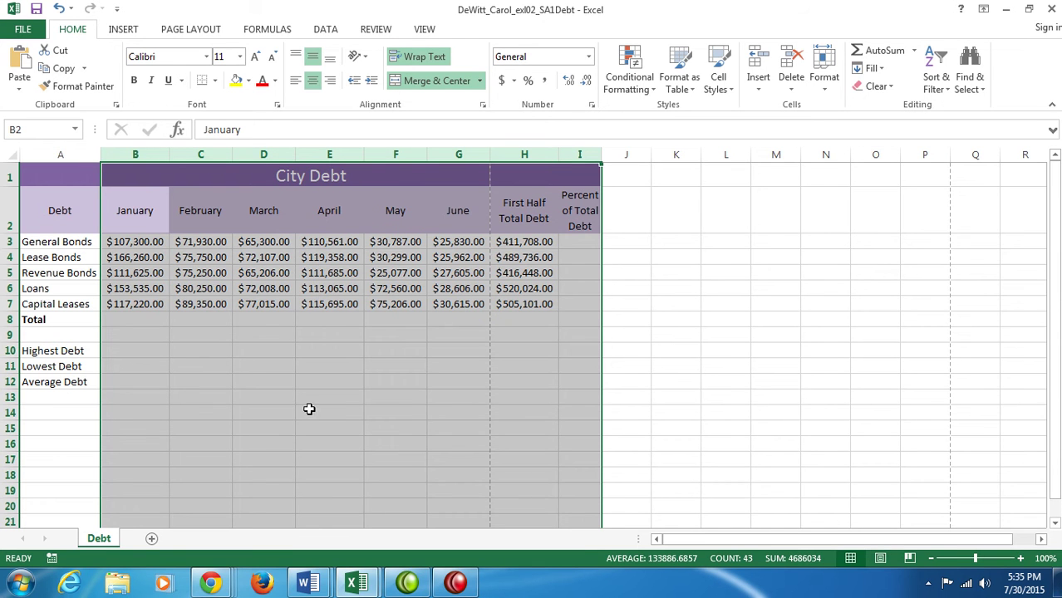
- Check the fourth instruction in Word and insert column totals with AutoSum in B8:H8 of the Excel worksheet
{"action": "mouse_move", "coordinate": [304, 586]}
{"action": "left_click", "coordinate": [391, 498]}
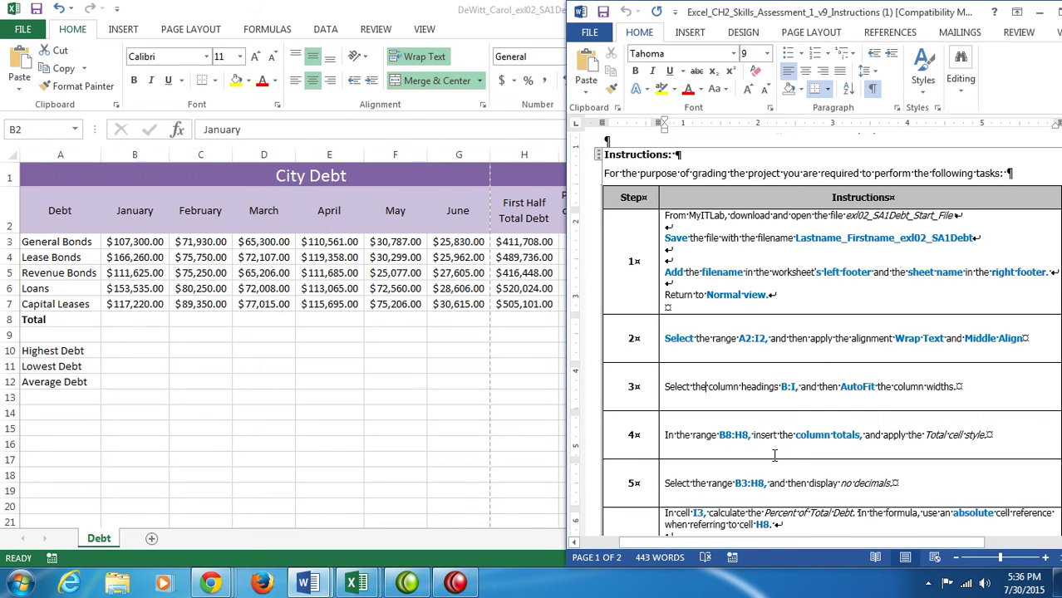
{"action": "left_click", "coordinate": [282, 420]}
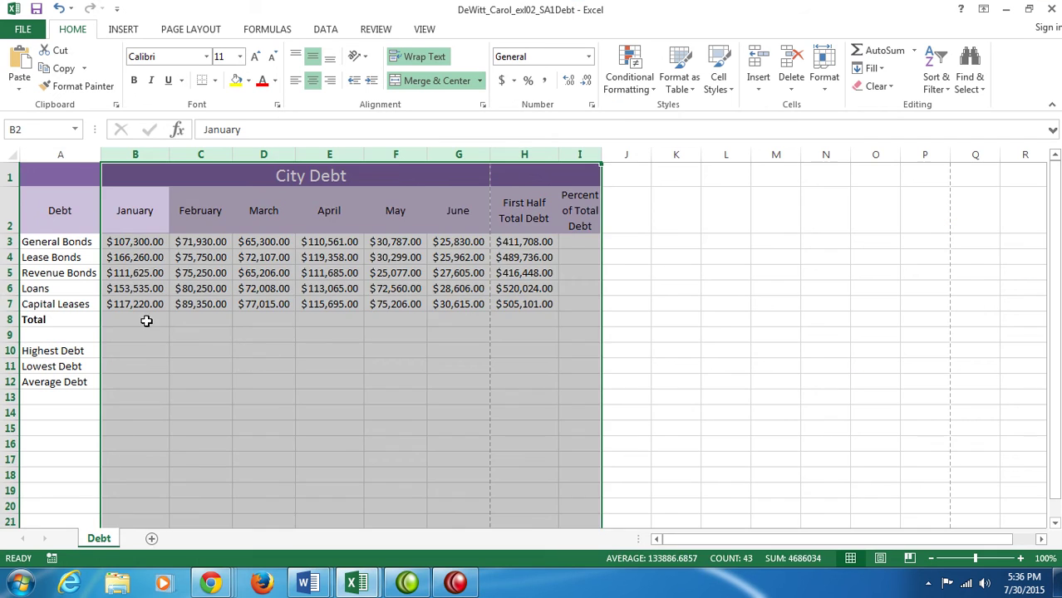
{"action": "left_click", "coordinate": [158, 364]}
{"action": "left_click_drag", "start_coordinate": [137, 320], "coordinate": [548, 322]}
{"action": "left_click", "coordinate": [881, 51]}
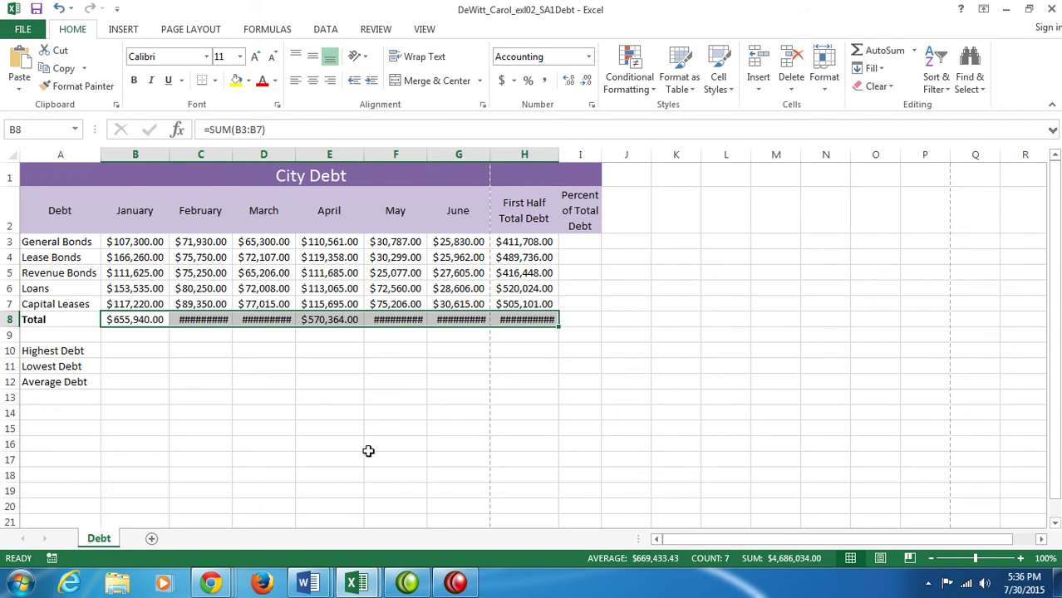
- Apply the Total cell style to the column totals in B8:H8
{"action": "left_click", "coordinate": [728, 90]}
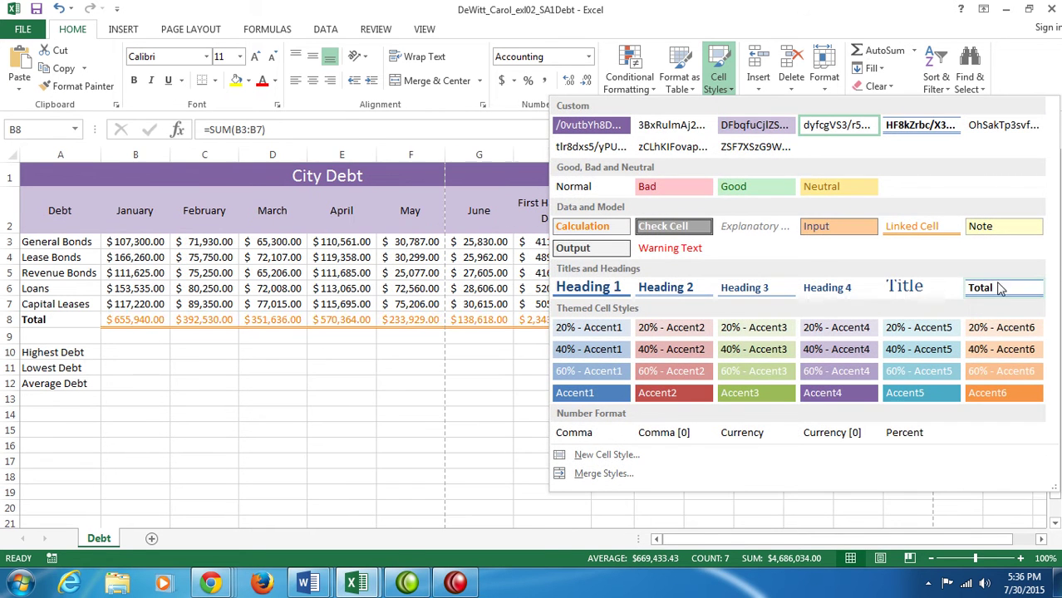
{"action": "left_click", "coordinate": [993, 284]}
{"action": "left_click", "coordinate": [556, 442]}
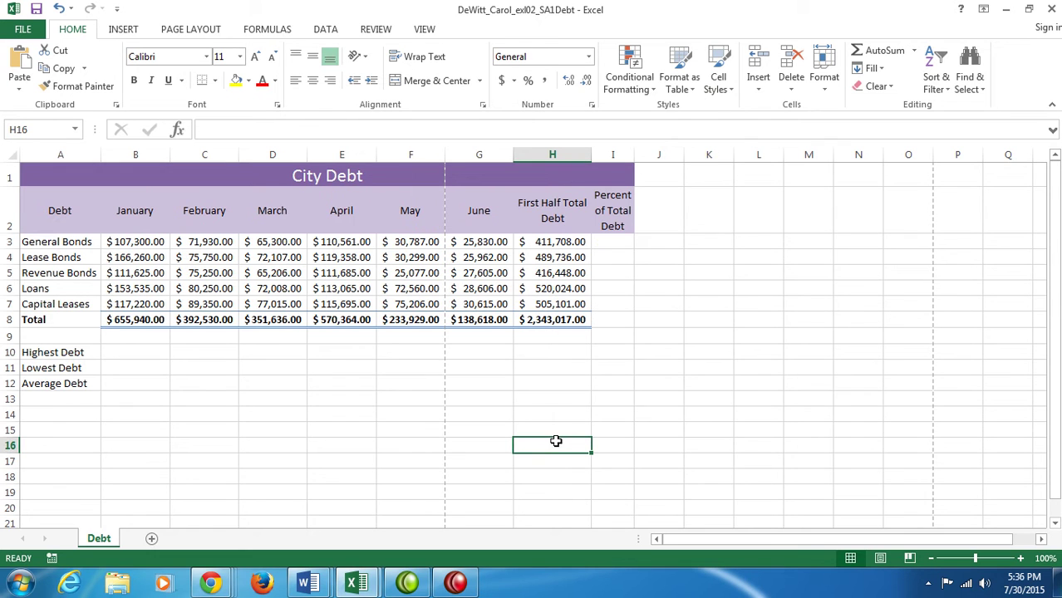
- Check the fifth instruction in Word and display the values in B3:H8 of the Excel worksheet with no decimals
{"action": "mouse_move", "coordinate": [306, 583]}
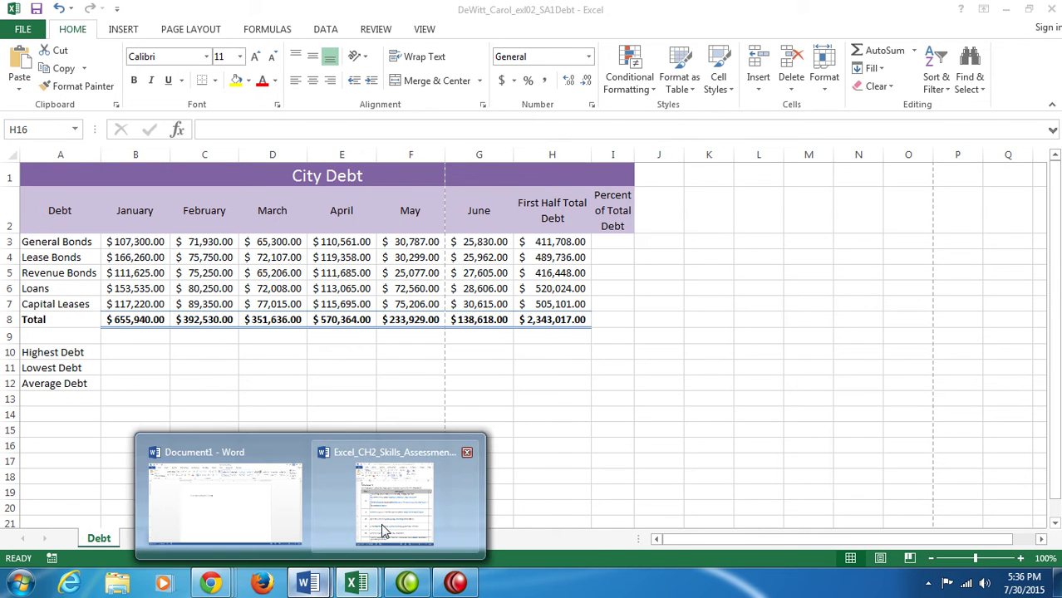
{"action": "left_click", "coordinate": [384, 529]}
{"action": "scroll", "coordinate": [801, 392], "scroll_direction": "down", "scroll_amount": 3}
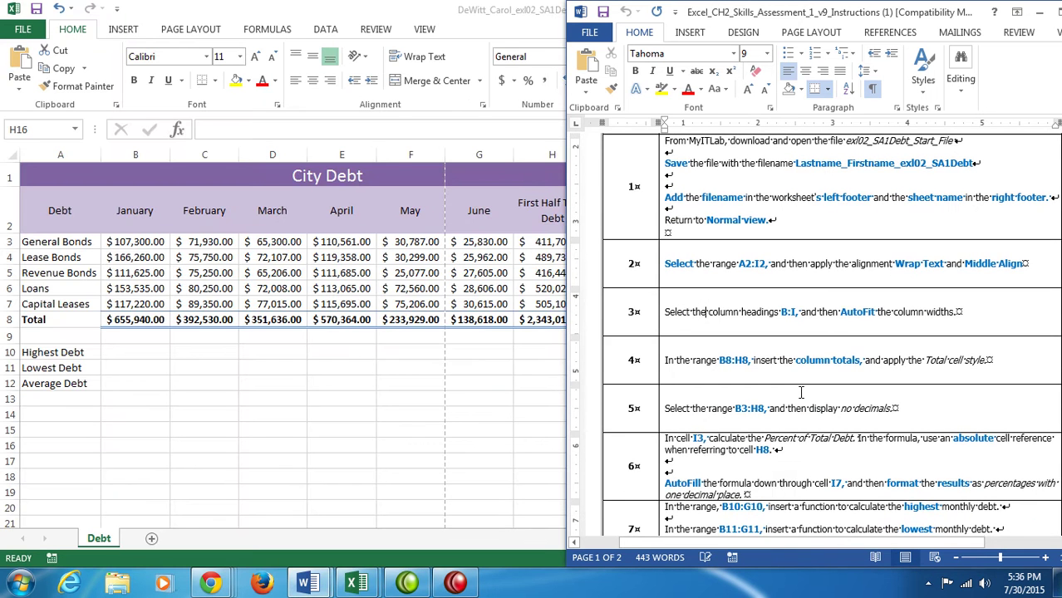
{"action": "scroll", "coordinate": [843, 378], "scroll_direction": "down", "scroll_amount": 1}
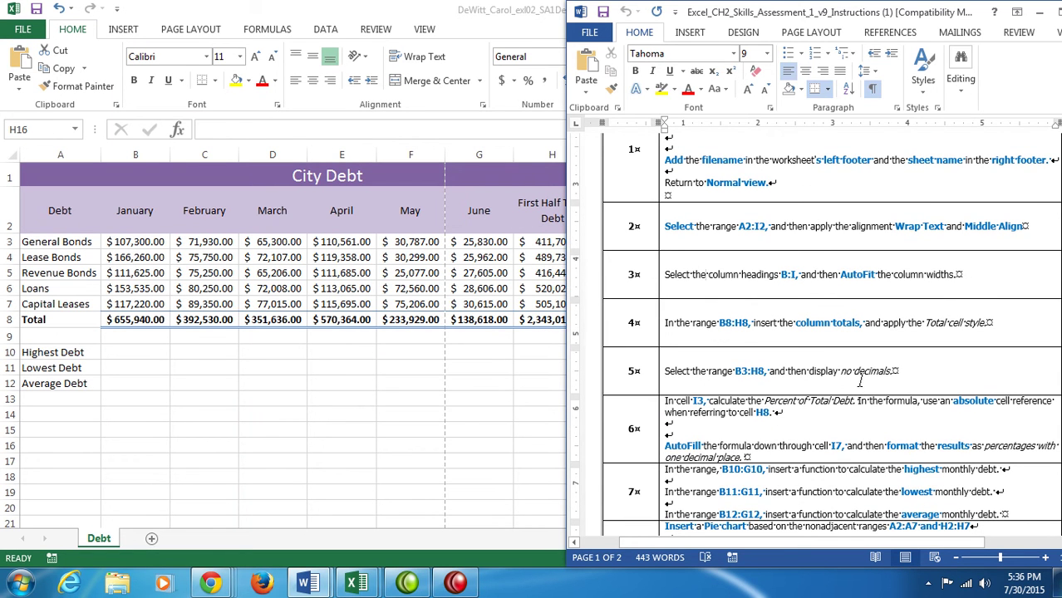
{"action": "left_click", "coordinate": [446, 421]}
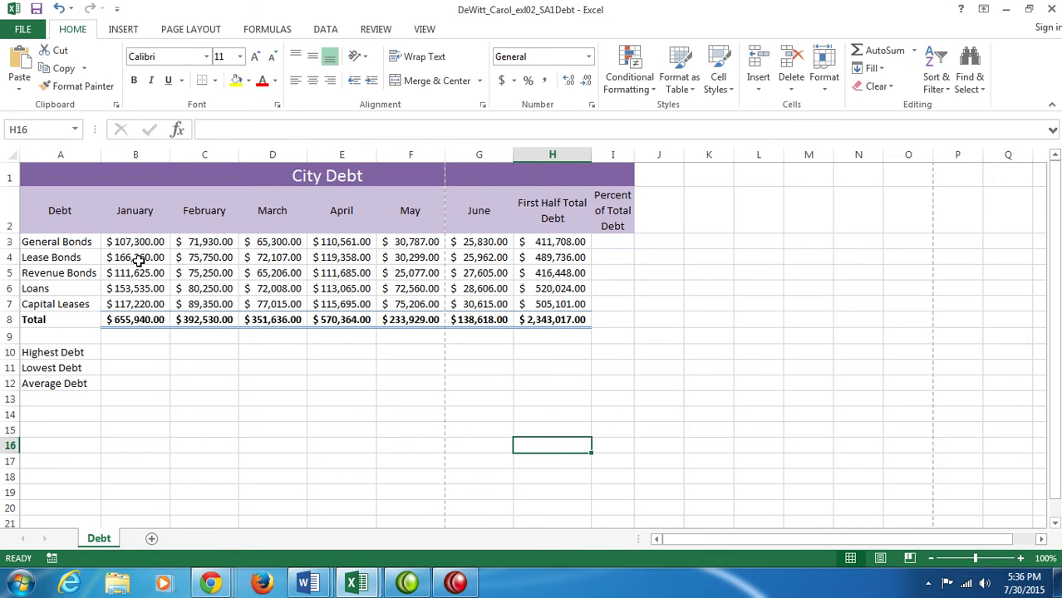
{"action": "left_click_drag", "start_coordinate": [135, 241], "coordinate": [562, 322]}
{"action": "left_click", "coordinate": [320, 582]}
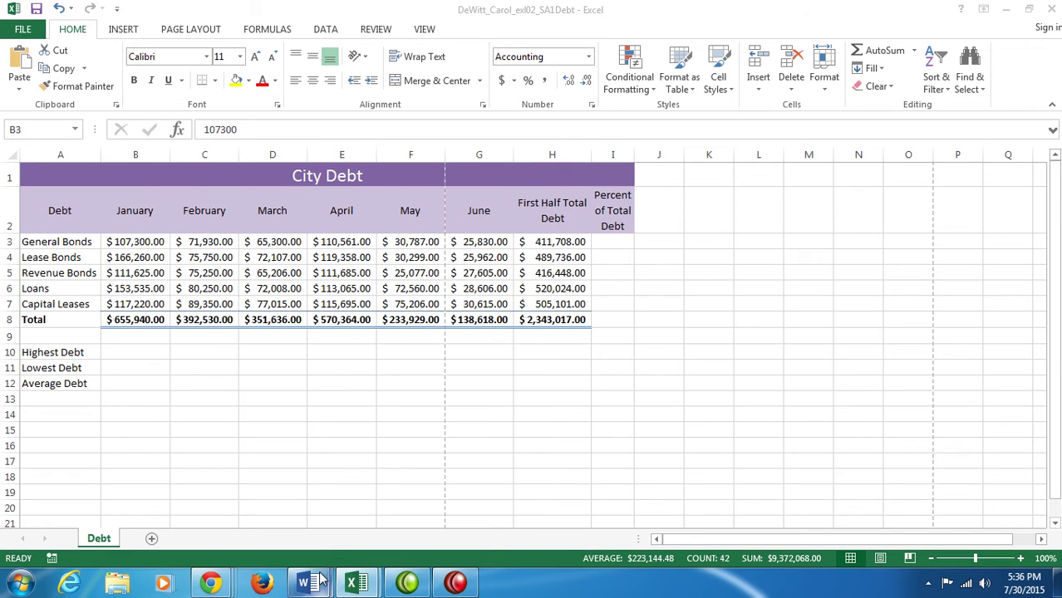
{"action": "left_click", "coordinate": [408, 504]}
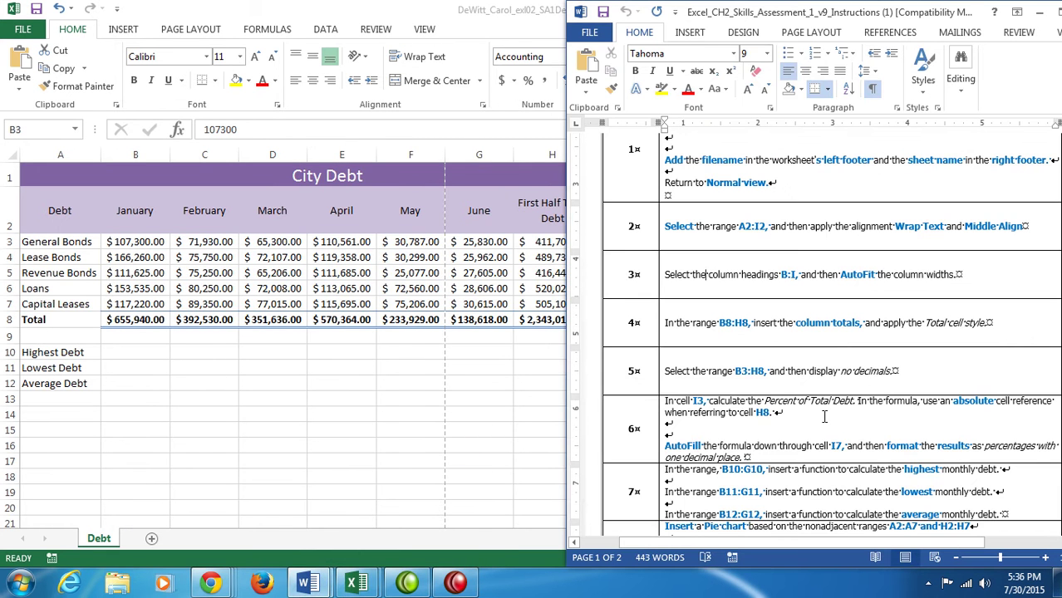
{"action": "key", "text": "alt+Tab"}
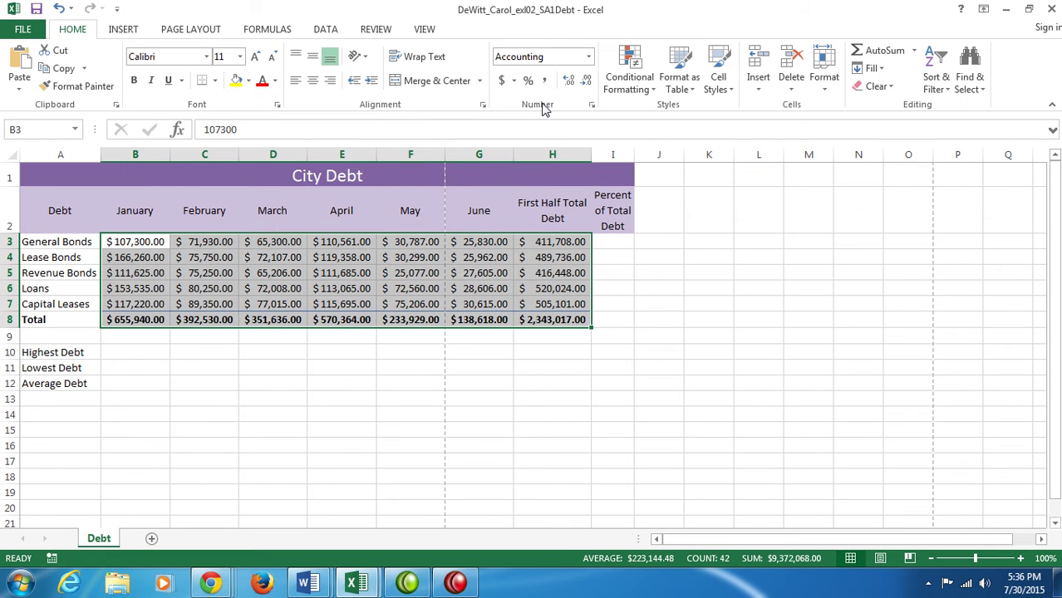
{"action": "left_click", "coordinate": [586, 81]}
{"action": "left_click", "coordinate": [587, 80]}
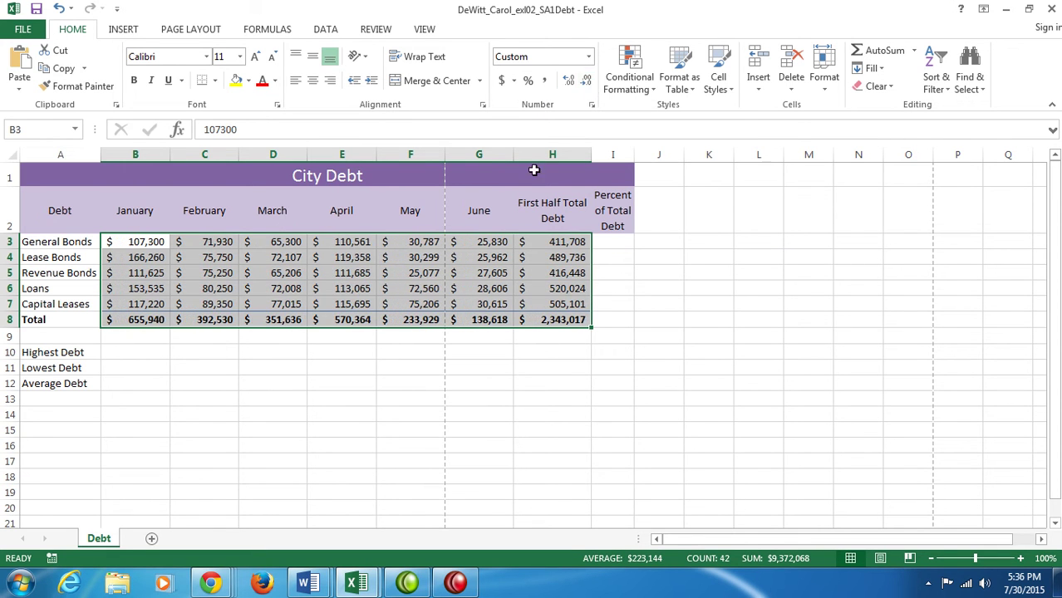
{"action": "left_click", "coordinate": [383, 416]}
- Check the sixth instruction in Word and calculate the Percent of Total Debt in Excel cell I3 with the formula =H3/$H$8
{"action": "mouse_move", "coordinate": [309, 584]}
{"action": "left_click", "coordinate": [428, 519]}
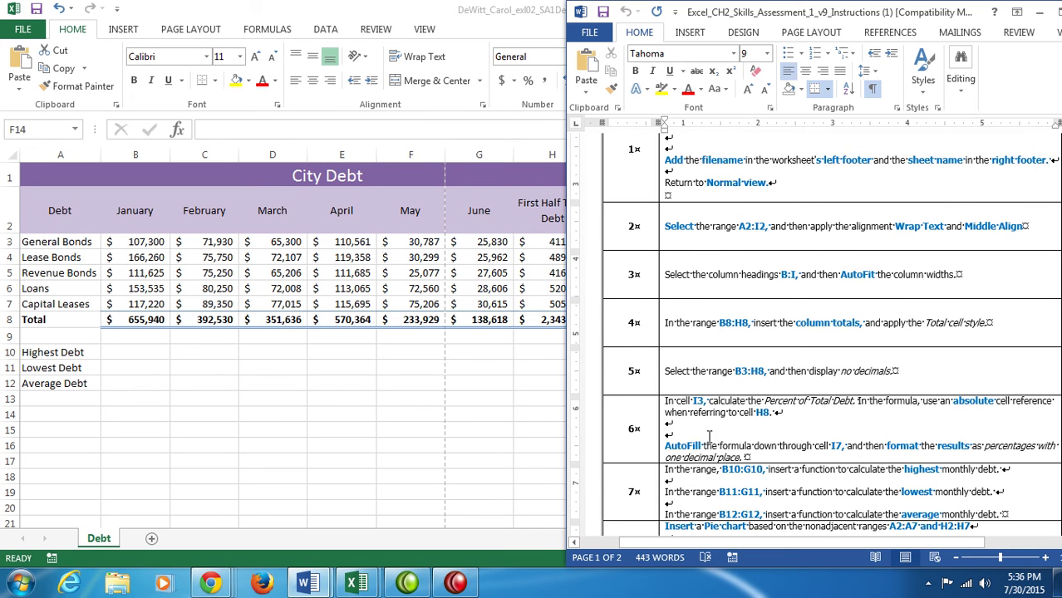
{"action": "scroll", "coordinate": [708, 441], "scroll_direction": "down", "scroll_amount": 3}
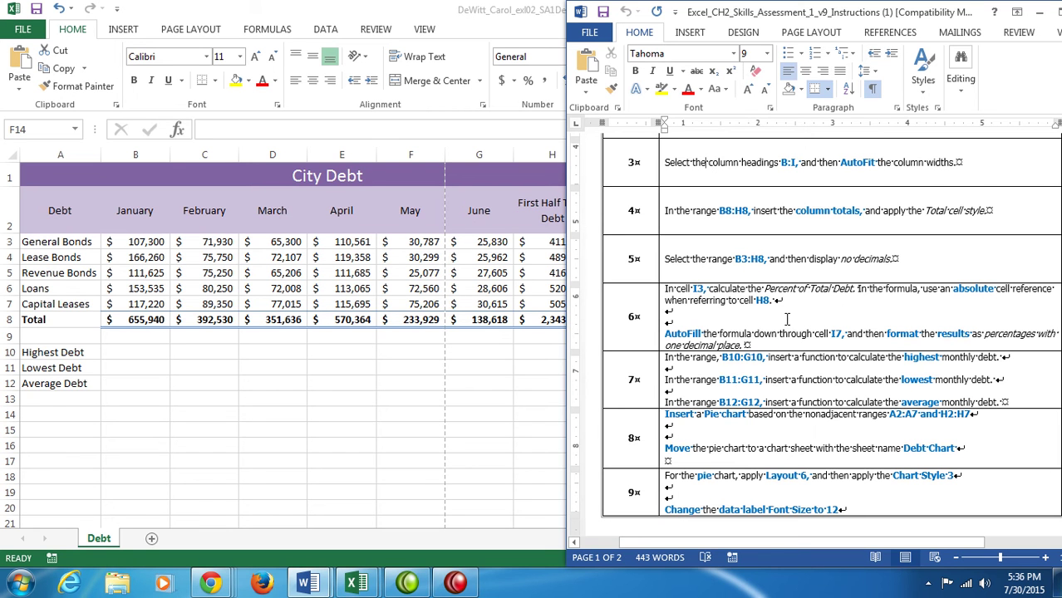
{"action": "left_click", "coordinate": [424, 397]}
{"action": "left_click", "coordinate": [621, 245]}
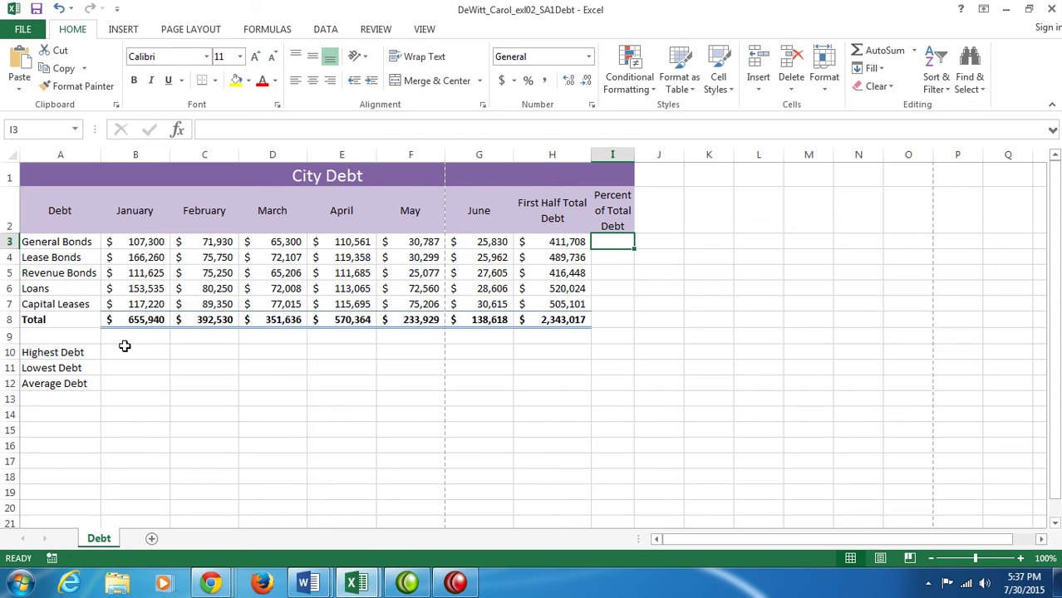
{"action": "left_click", "coordinate": [554, 243]}
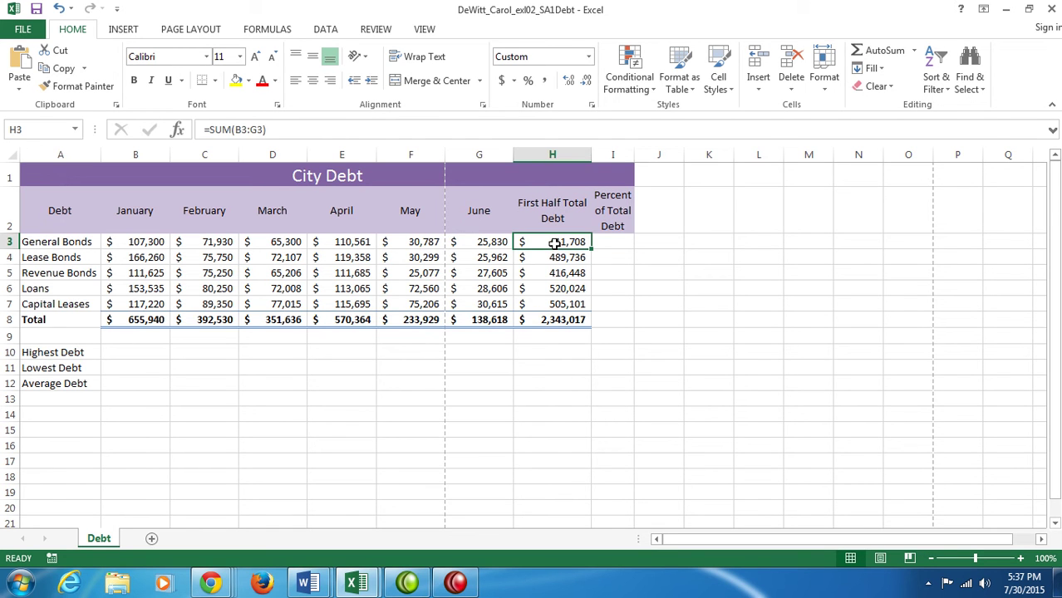
{"action": "left_click", "coordinate": [559, 320]}
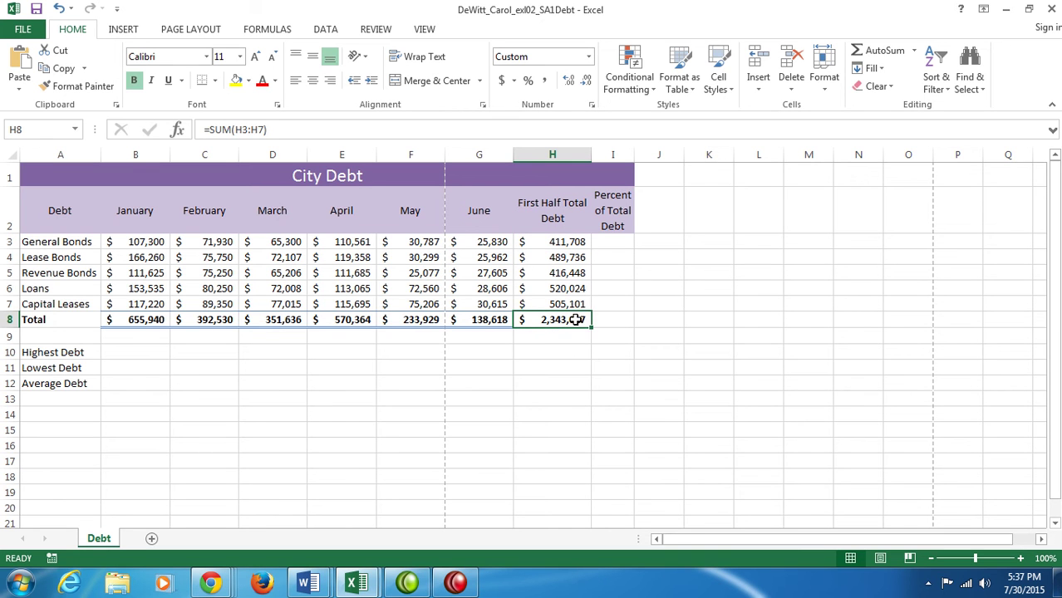
{"action": "left_click", "coordinate": [609, 245]}
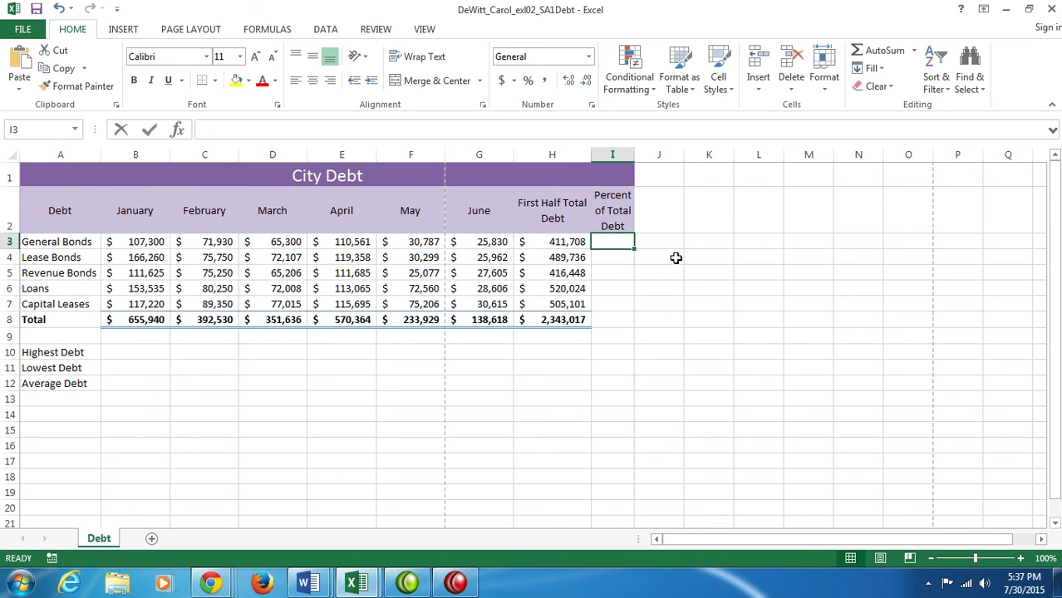
{"action": "type", "text": "="}
{"action": "left_click", "coordinate": [566, 242]}
{"action": "type", "text": "/"}
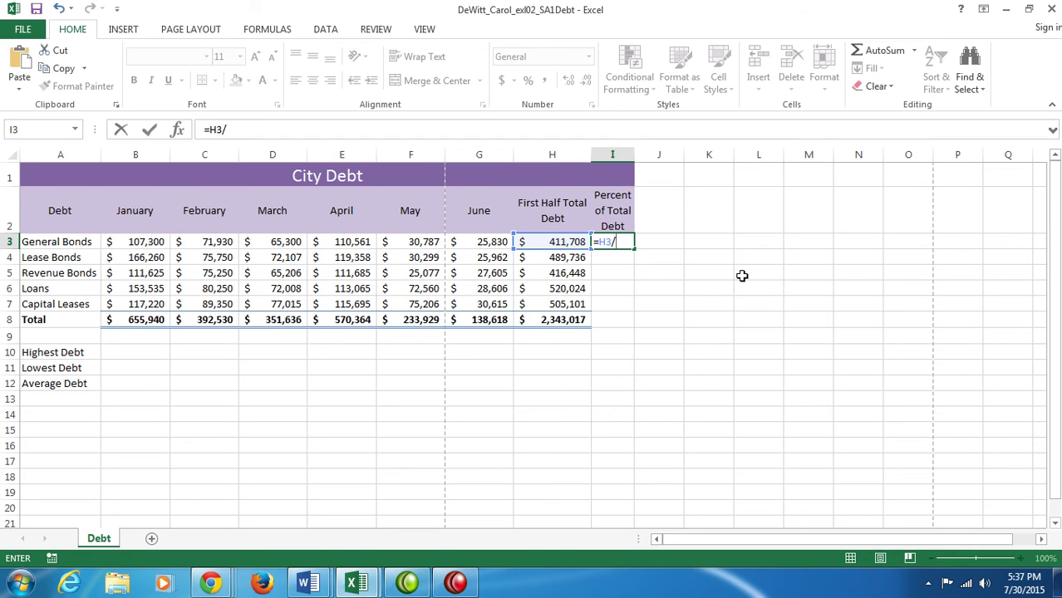
{"action": "left_click", "coordinate": [544, 322]}
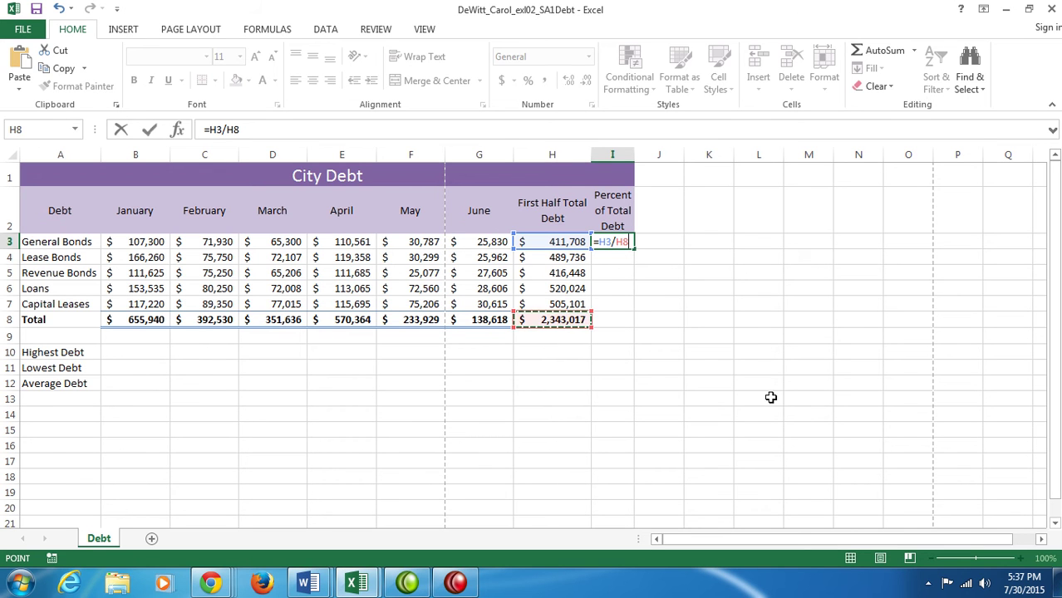
{"action": "key", "text": "F4"}
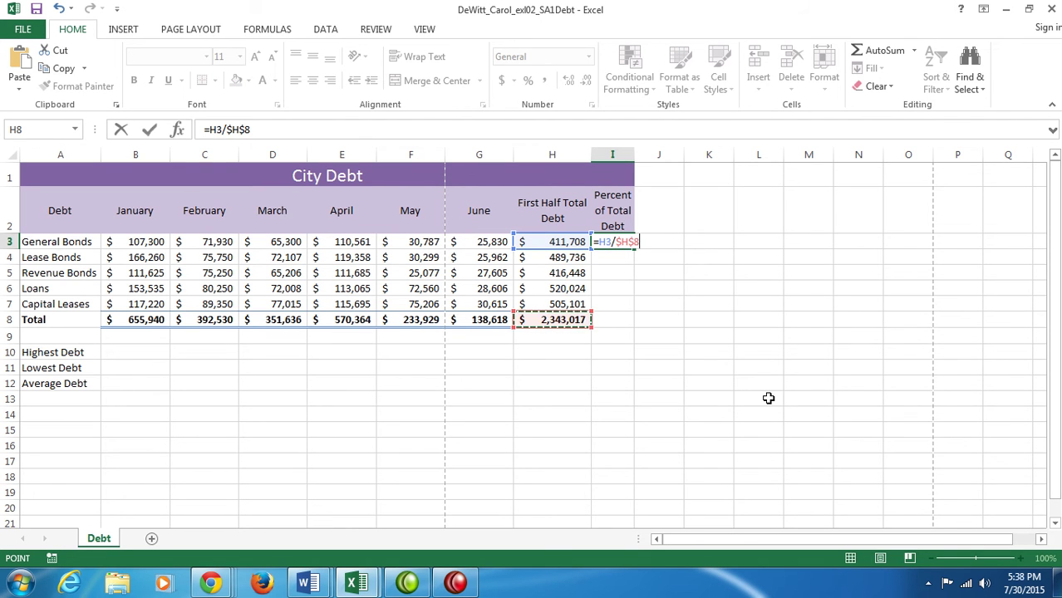
{"action": "key", "text": "Return"}
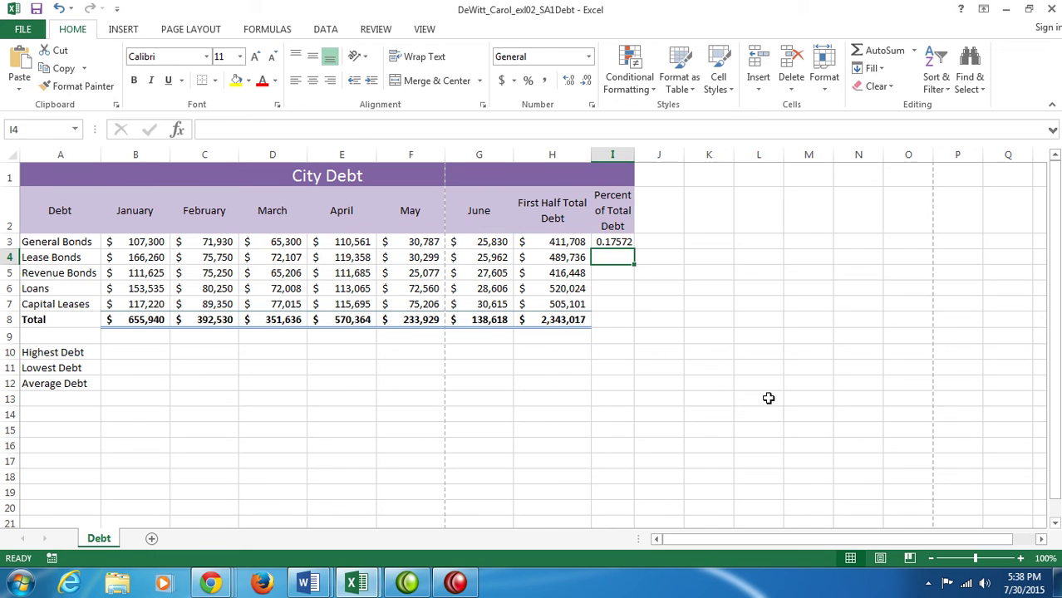
- AutoFill the formula from I3 through I7, recheck the sixth Word instruction, and format the results in Excel as percentages with one decimal place
{"action": "left_click", "coordinate": [608, 241]}
{"action": "left_click_drag", "start_coordinate": [639, 249], "coordinate": [630, 309]}
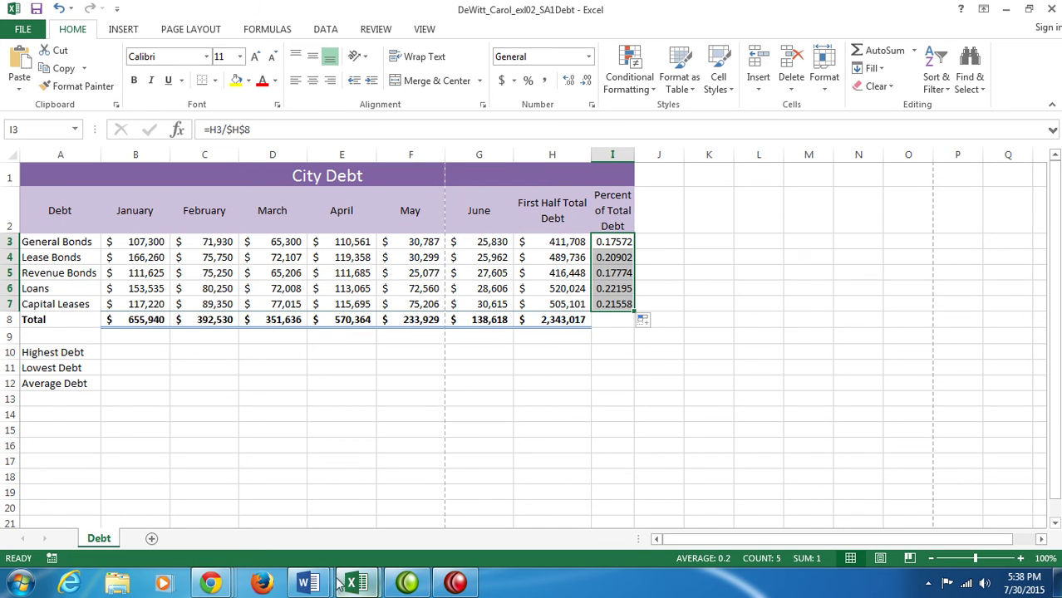
{"action": "left_click", "coordinate": [306, 583]}
{"action": "left_click", "coordinate": [447, 539]}
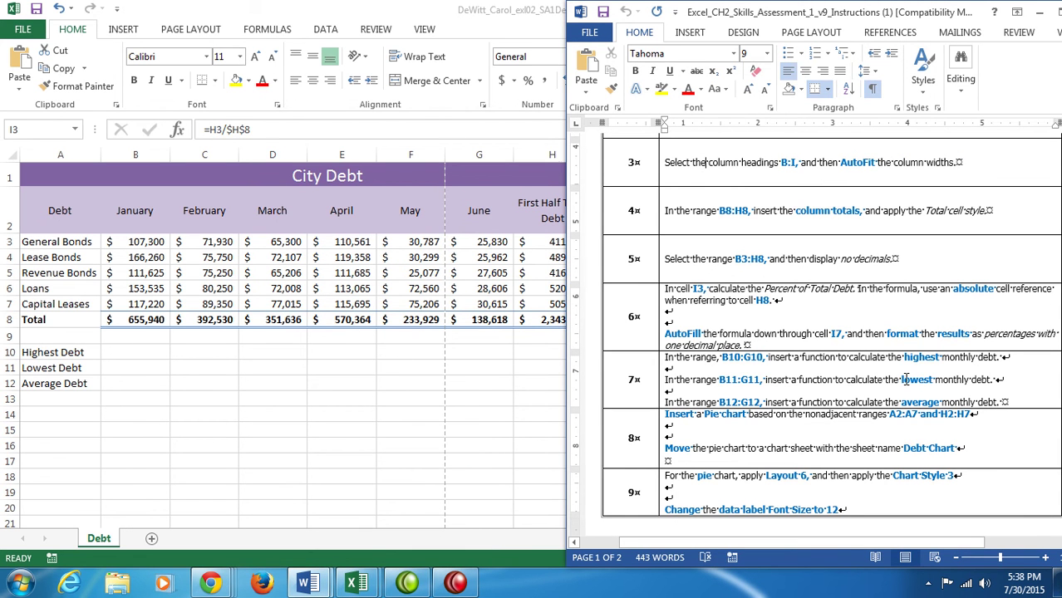
{"action": "left_click", "coordinate": [520, 418]}
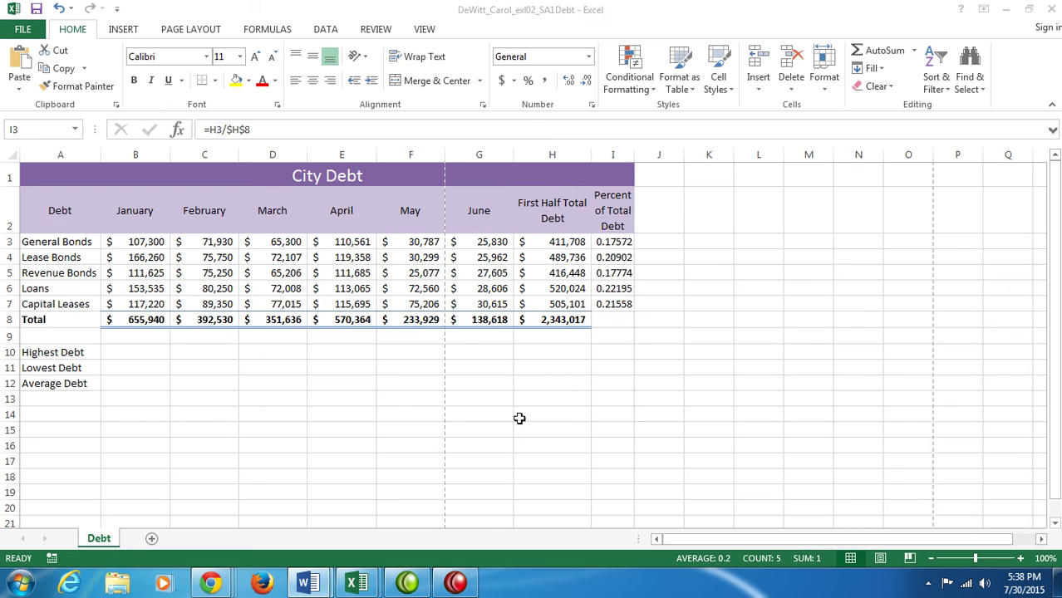
{"action": "left_click", "coordinate": [528, 81]}
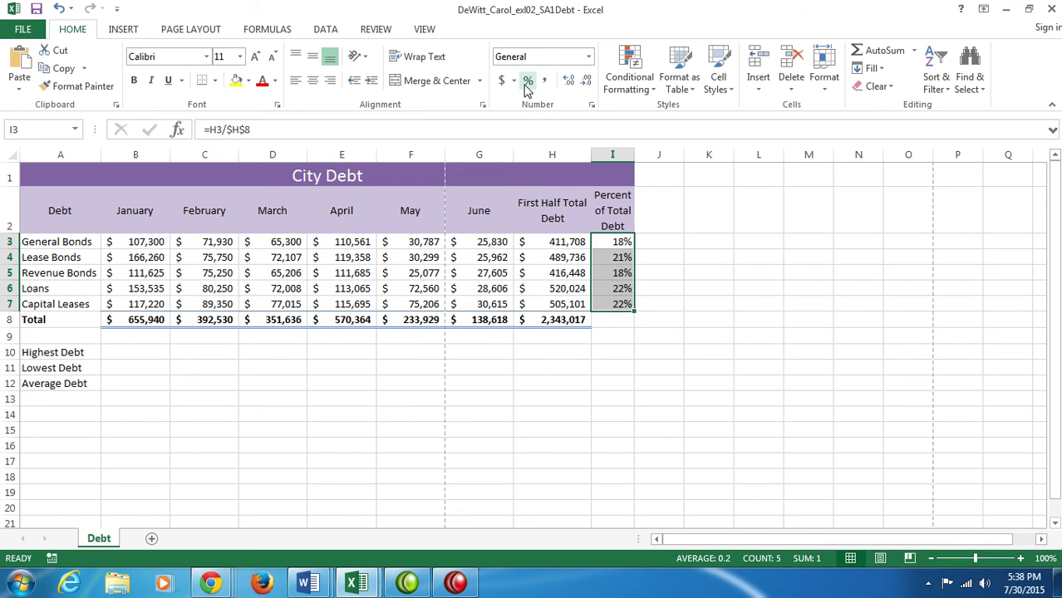
{"action": "left_click", "coordinate": [566, 81]}
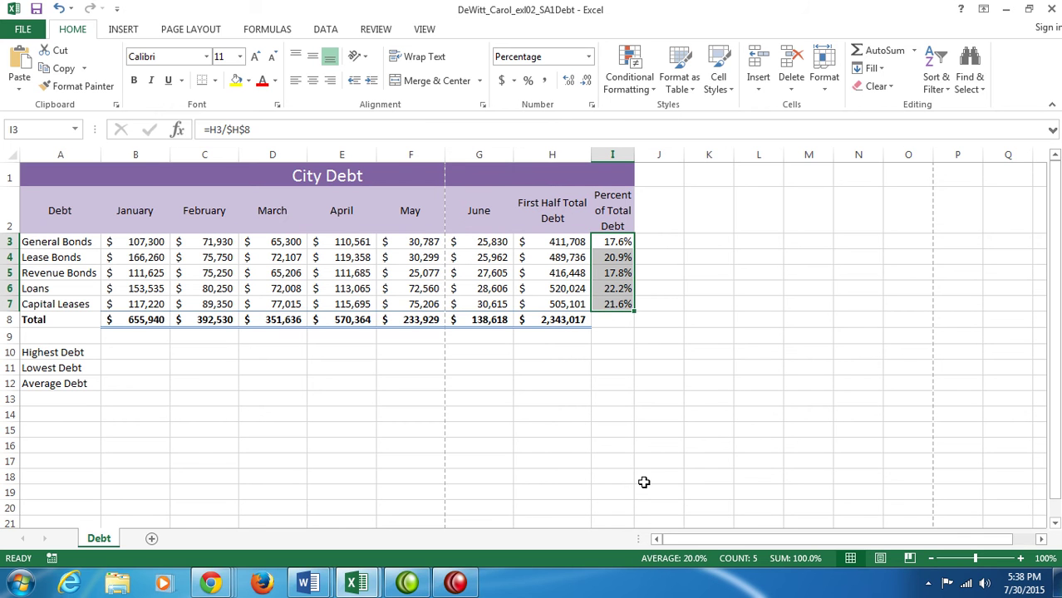
- Check the seventh instruction in Word and insert a MAX function for B3:B7 in Excel cell B10 as January's highest debt
{"action": "mouse_move", "coordinate": [306, 583]}
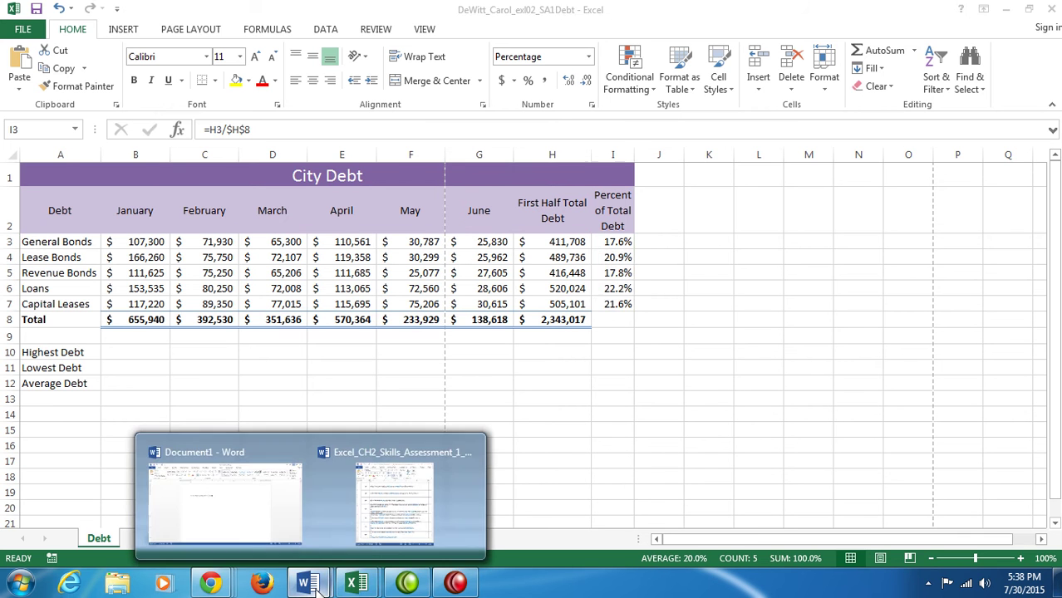
{"action": "left_click", "coordinate": [412, 524]}
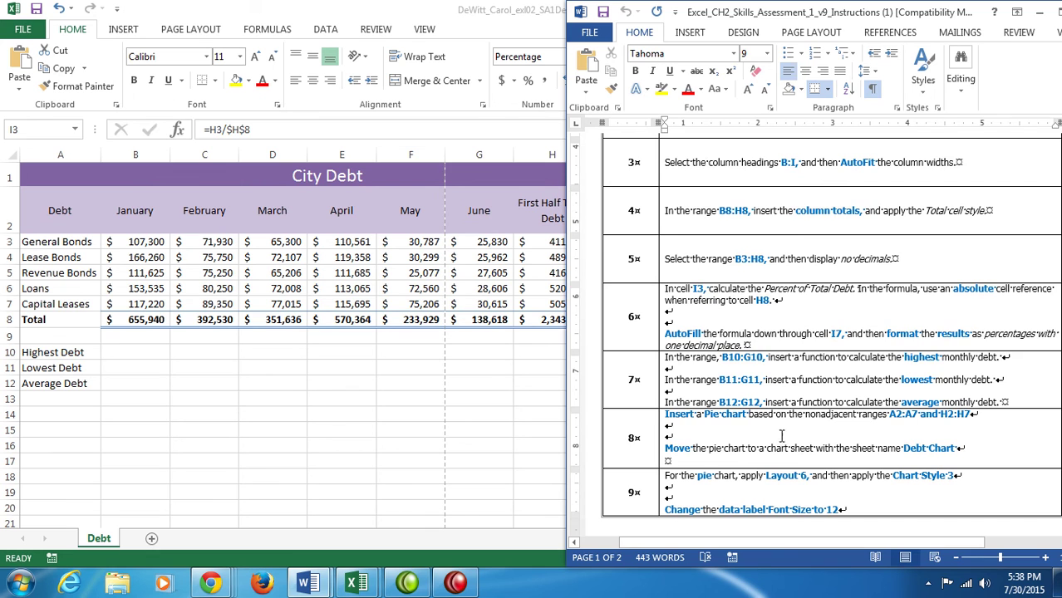
{"action": "left_click", "coordinate": [296, 424]}
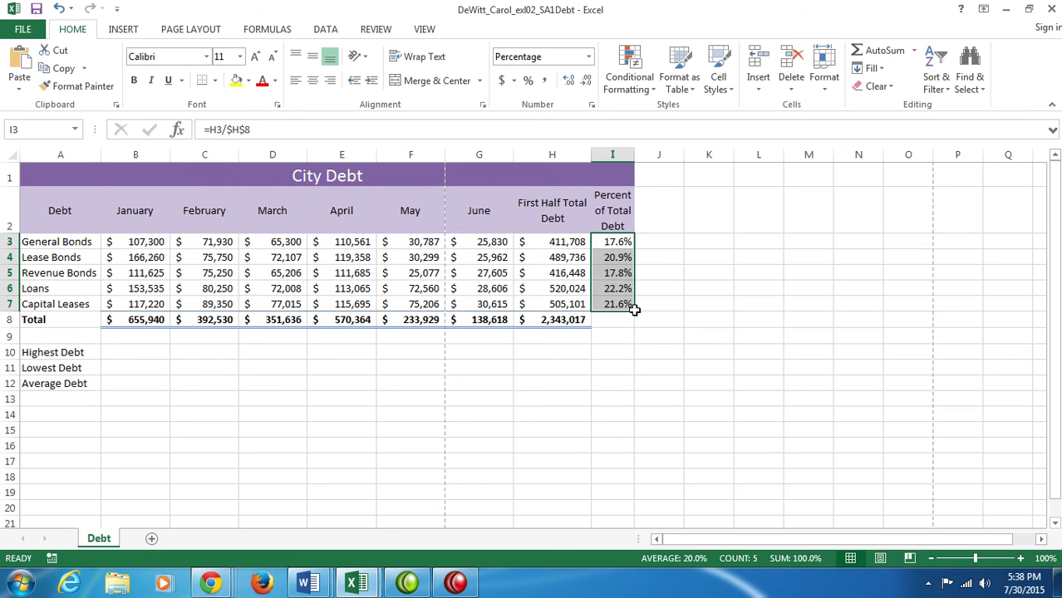
{"action": "left_click", "coordinate": [124, 354]}
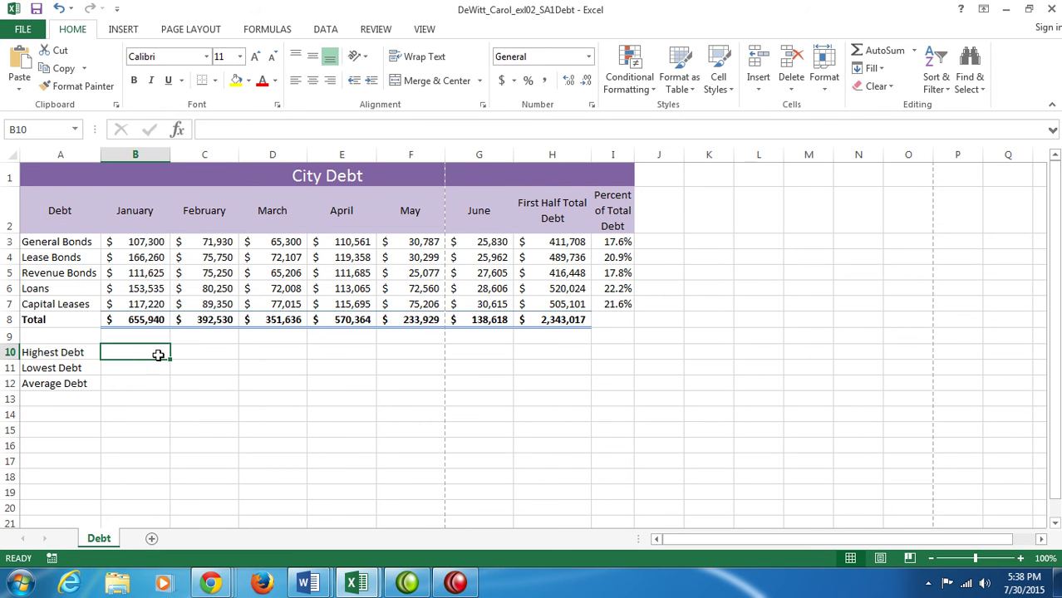
{"action": "left_click", "coordinate": [914, 53]}
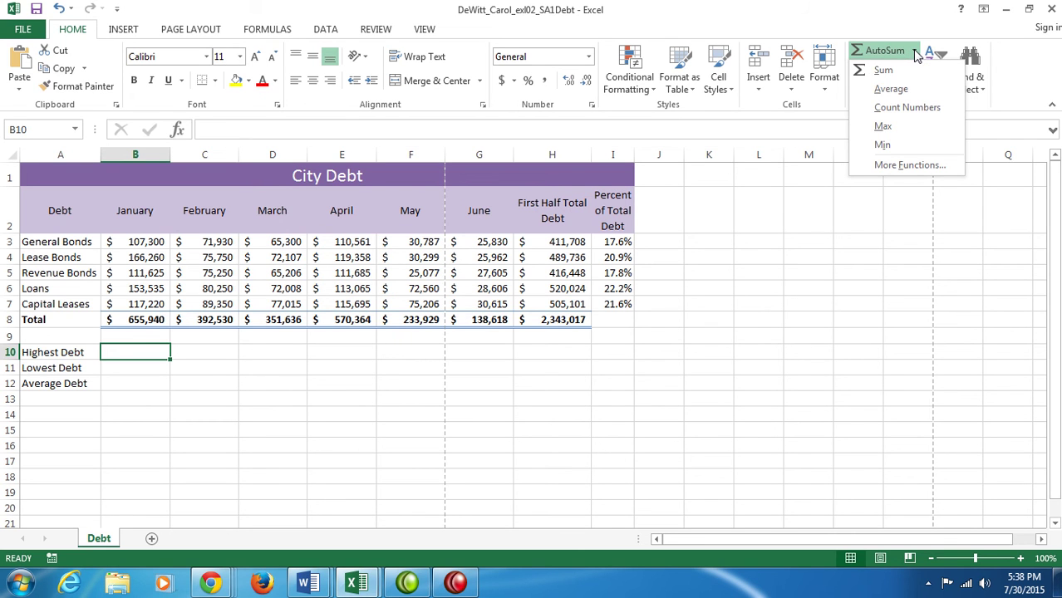
{"action": "left_click", "coordinate": [881, 126]}
{"action": "left_click_drag", "start_coordinate": [143, 241], "coordinate": [158, 309]}
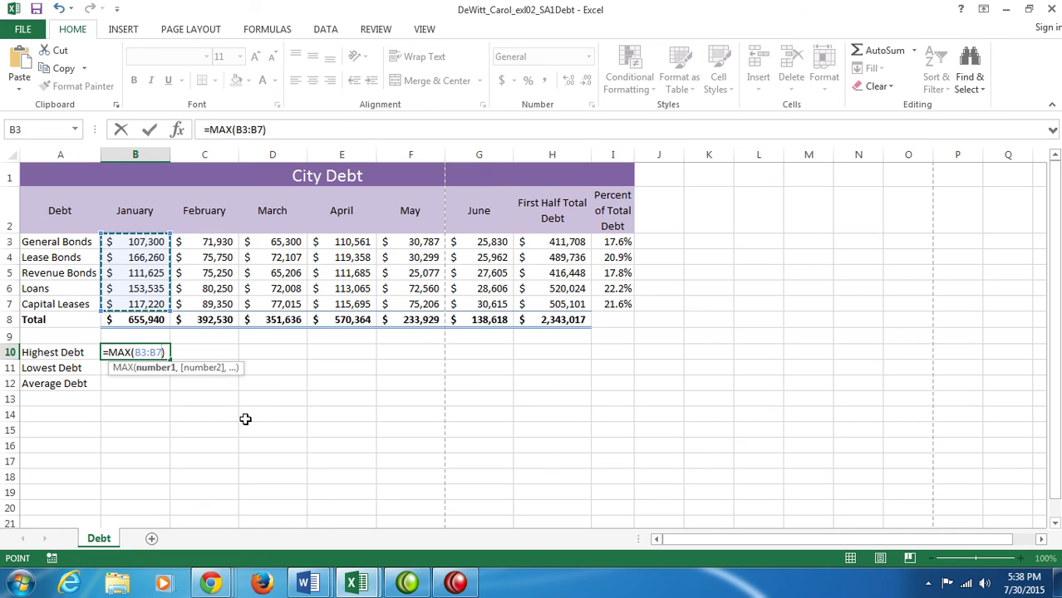
{"action": "key", "text": "ctrl+Return"}
{"action": "key", "text": "Return"}
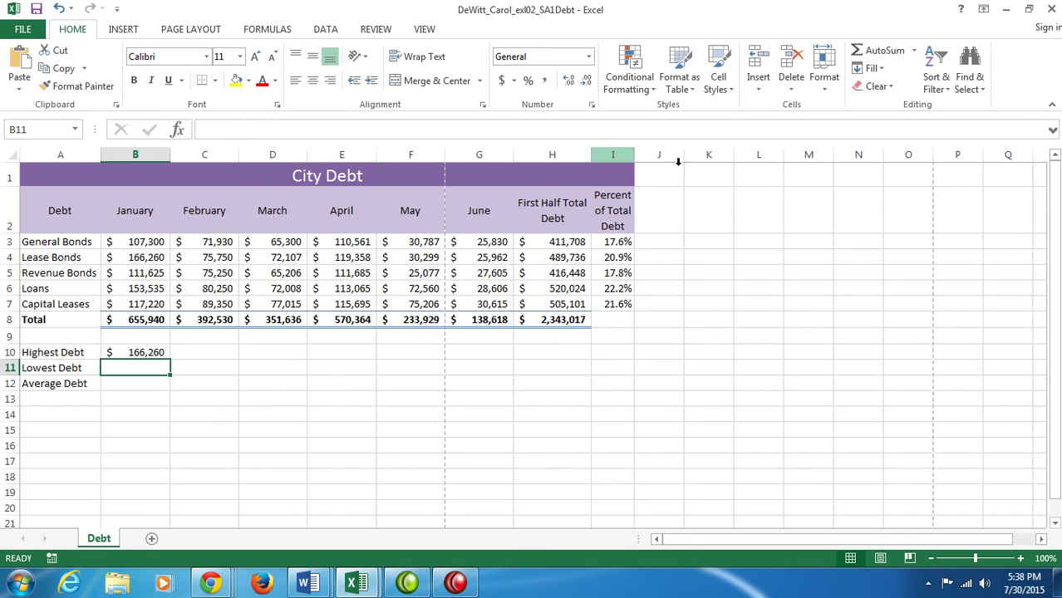
- Insert a MIN function for the range B3:B7 in cell B11 as January's lowest debt
{"action": "left_click", "coordinate": [914, 51]}
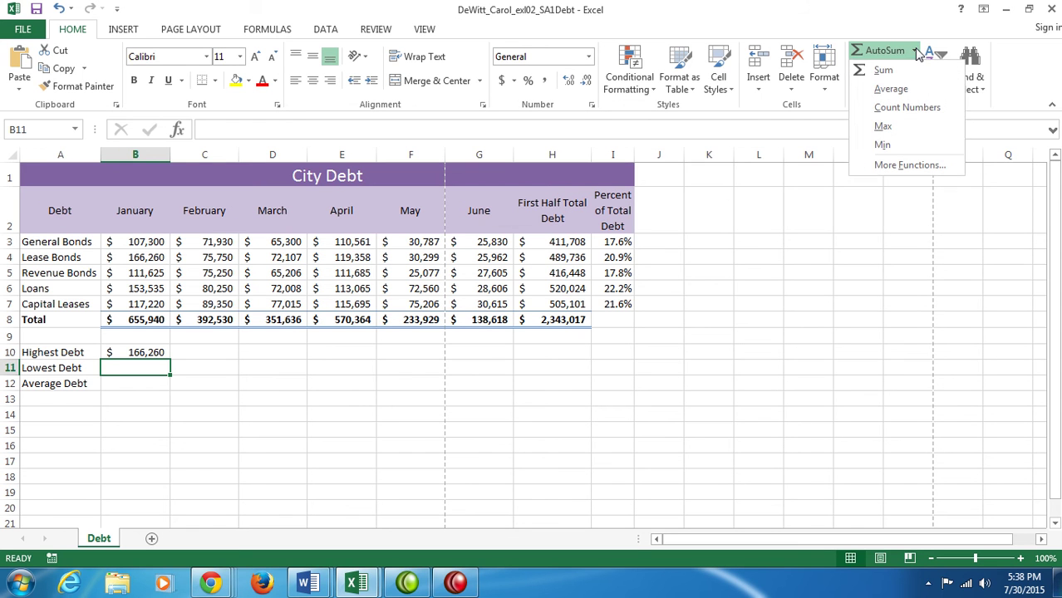
{"action": "left_click", "coordinate": [884, 145]}
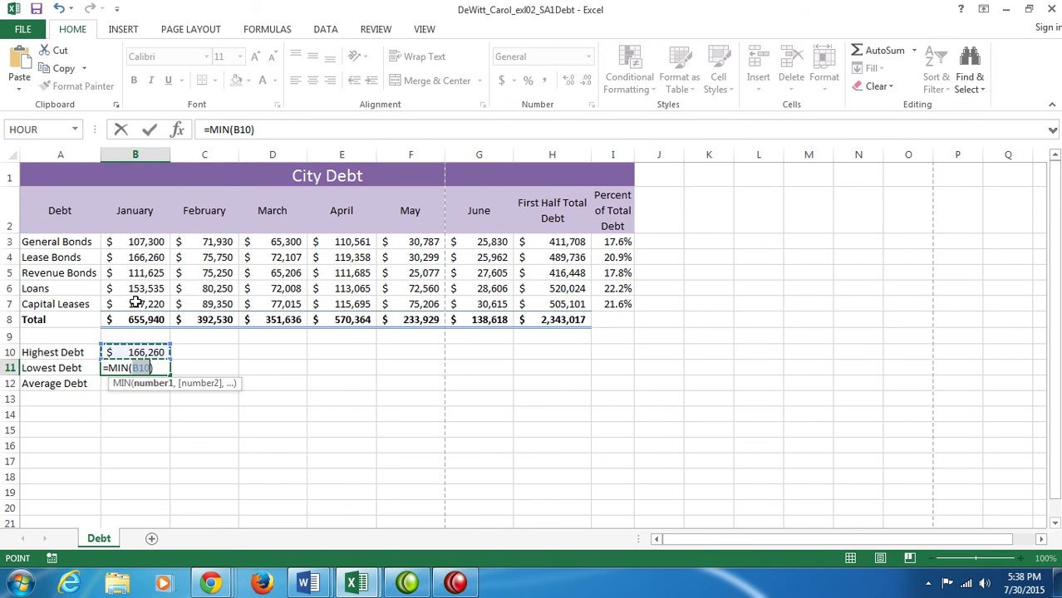
{"action": "left_click_drag", "start_coordinate": [118, 243], "coordinate": [136, 304]}
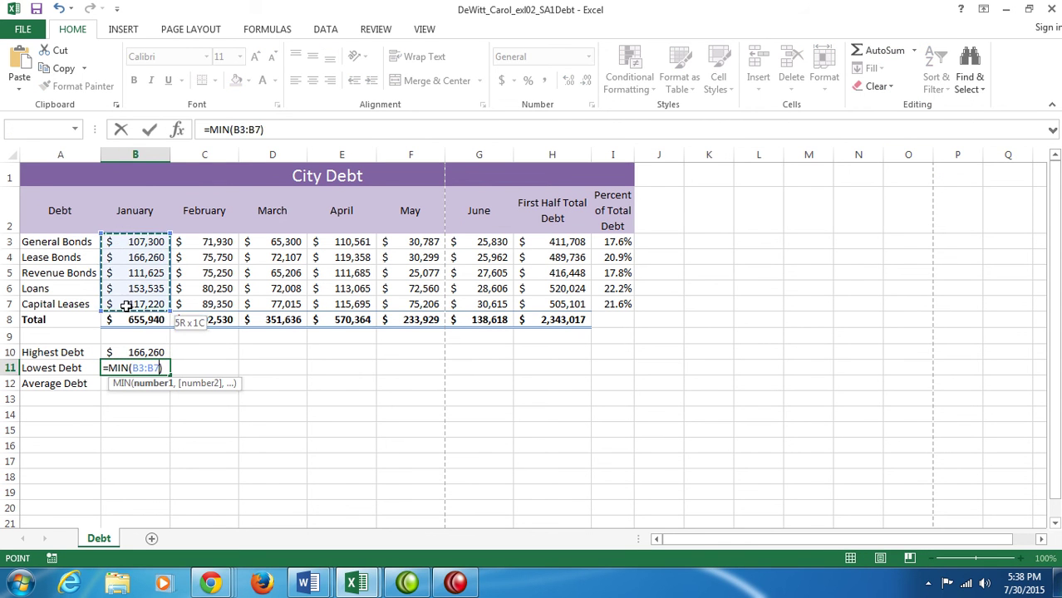
{"action": "key", "text": "Return"}
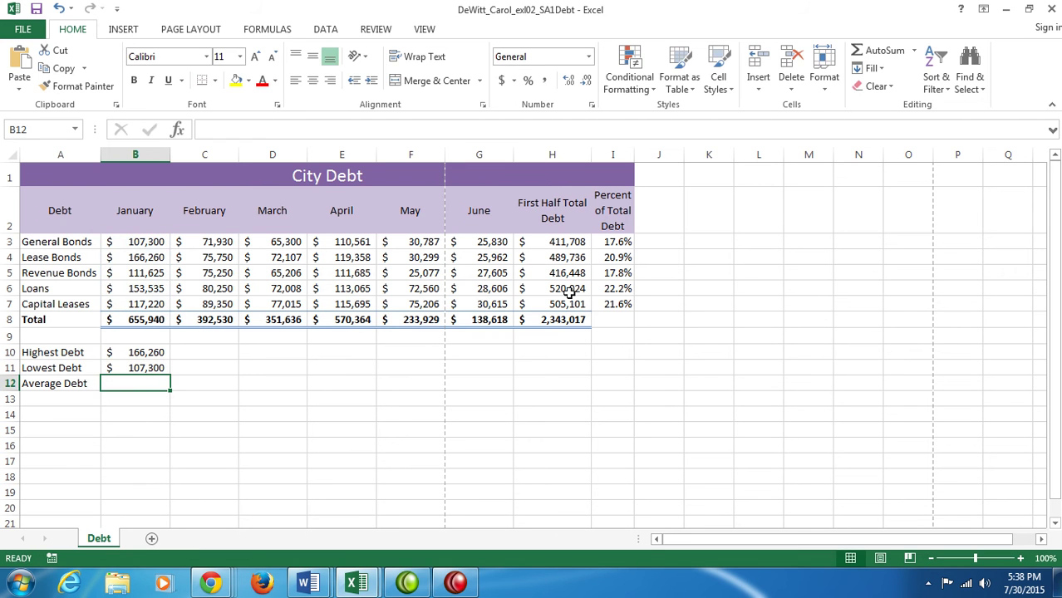
- Insert an AVERAGE function for B3:B7 in cell B12, and fill the B10:B12 formulas across through column G
{"action": "left_click", "coordinate": [913, 52]}
{"action": "left_click", "coordinate": [890, 89]}
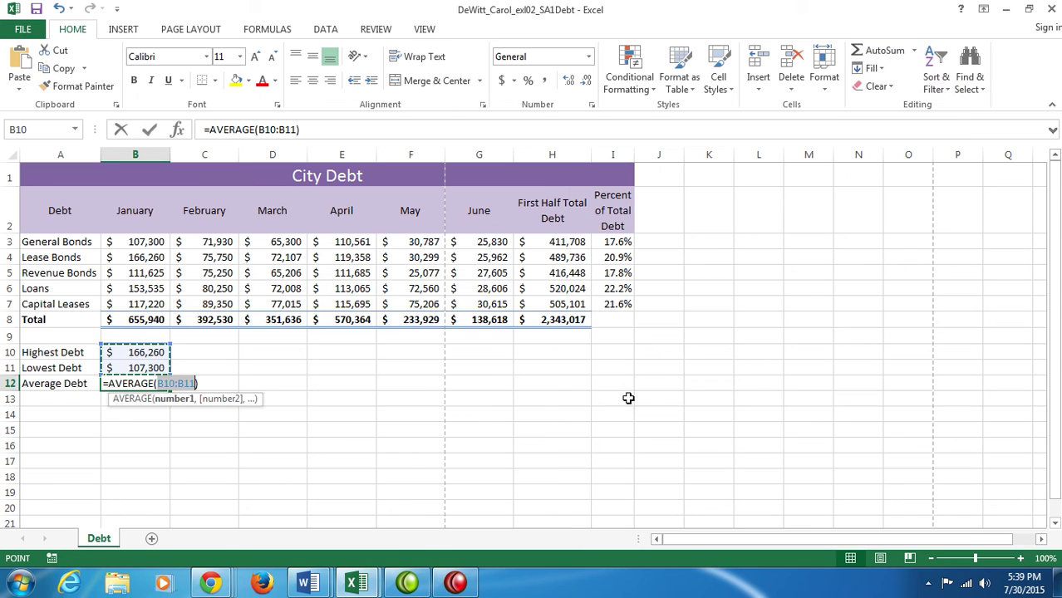
{"action": "left_click_drag", "start_coordinate": [145, 241], "coordinate": [148, 306]}
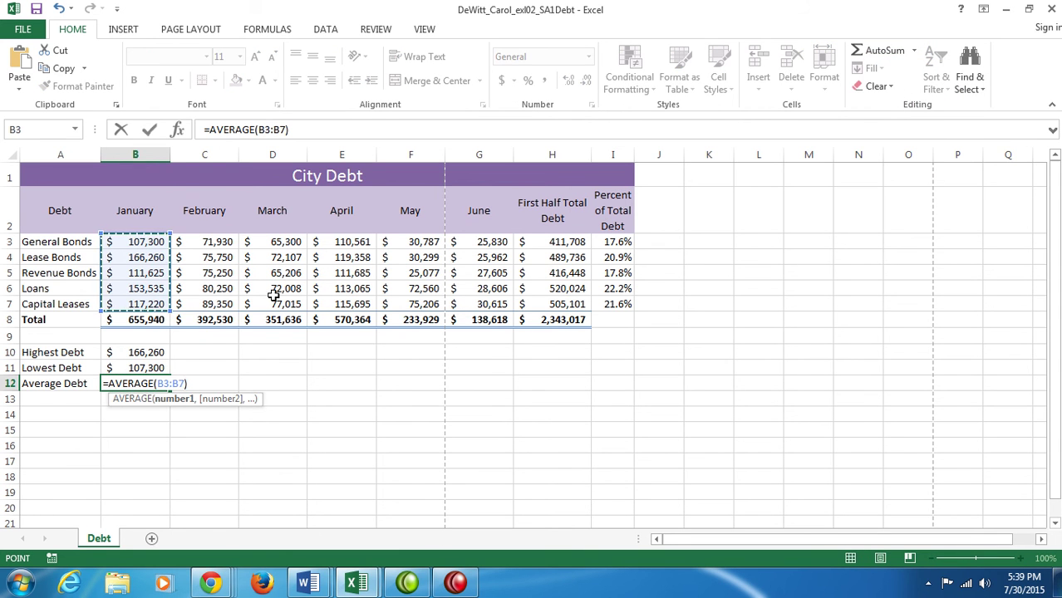
{"action": "key", "text": "Return"}
{"action": "left_click_drag", "start_coordinate": [131, 352], "coordinate": [503, 396]}
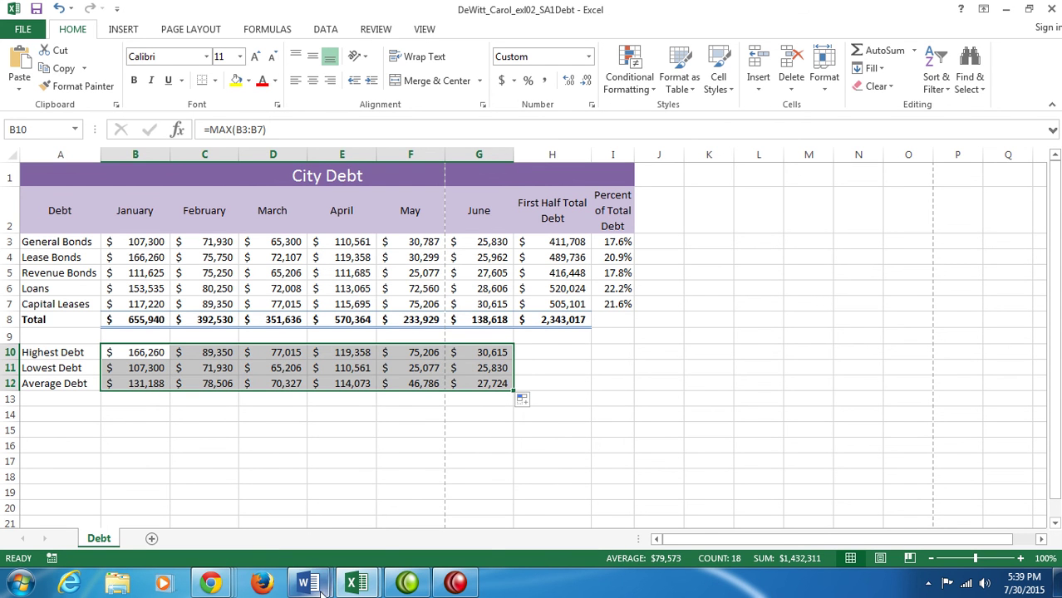
- Check the eighth instruction in Word and insert a pie chart in Excel based on the nonadjacent ranges A2:A7 and H2:H7
{"action": "left_click", "coordinate": [305, 583]}
{"action": "left_click", "coordinate": [400, 529]}
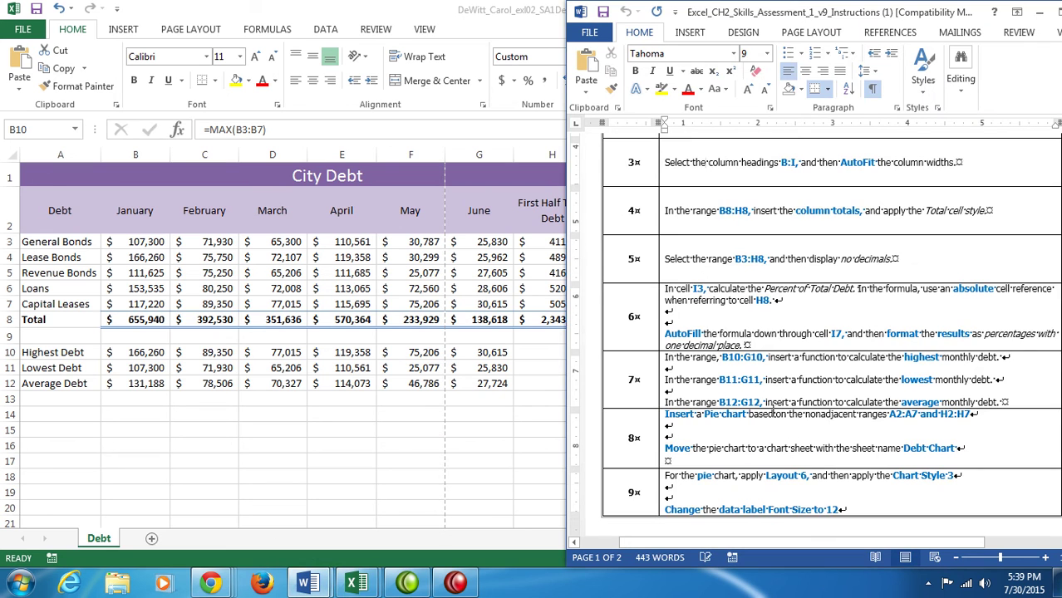
{"action": "scroll", "coordinate": [771, 415], "scroll_direction": "down", "scroll_amount": 3}
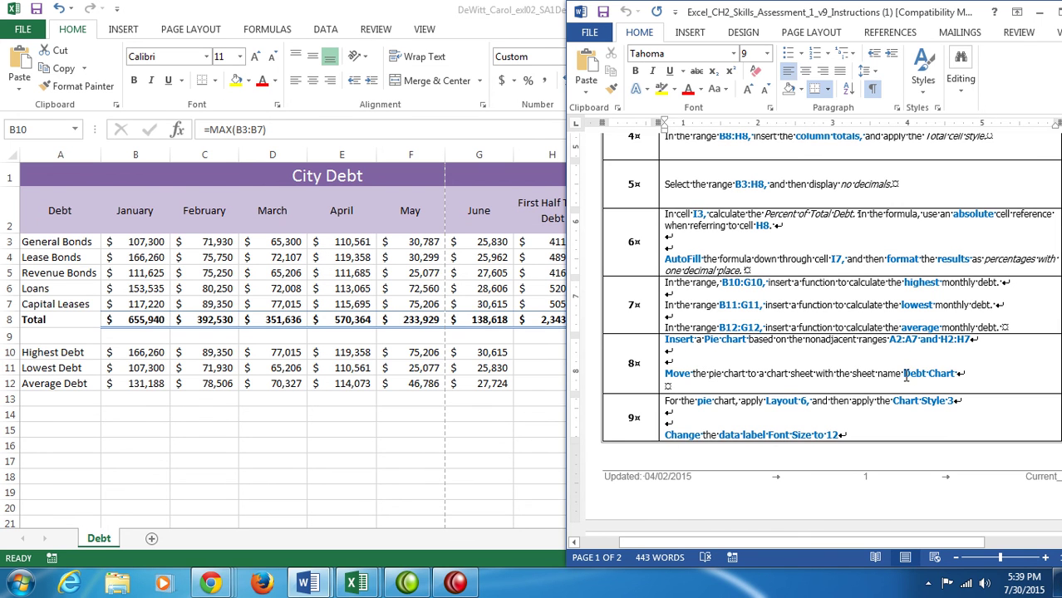
{"action": "left_click", "coordinate": [380, 455]}
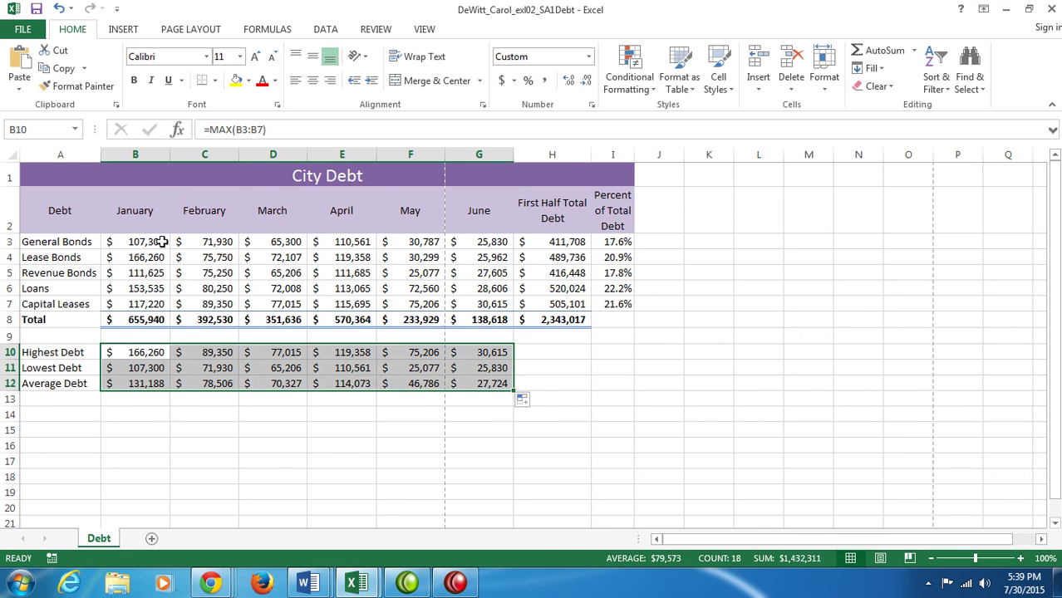
{"action": "left_click_drag", "start_coordinate": [60, 212], "coordinate": [40, 307]}
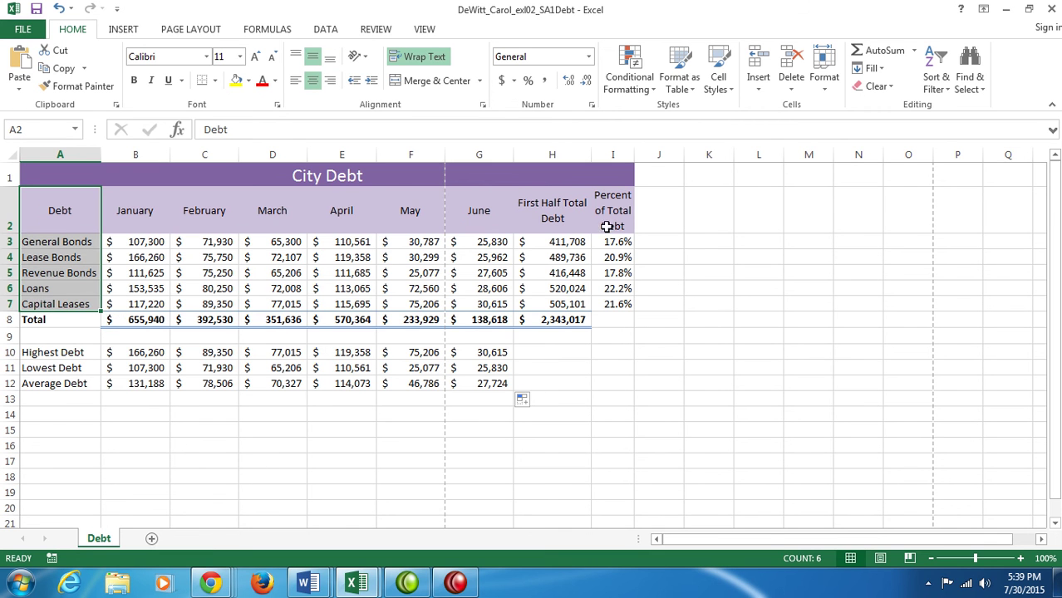
{"action": "left_click_drag", "start_coordinate": [541, 208], "coordinate": [550, 303], "text": "ctrl"}
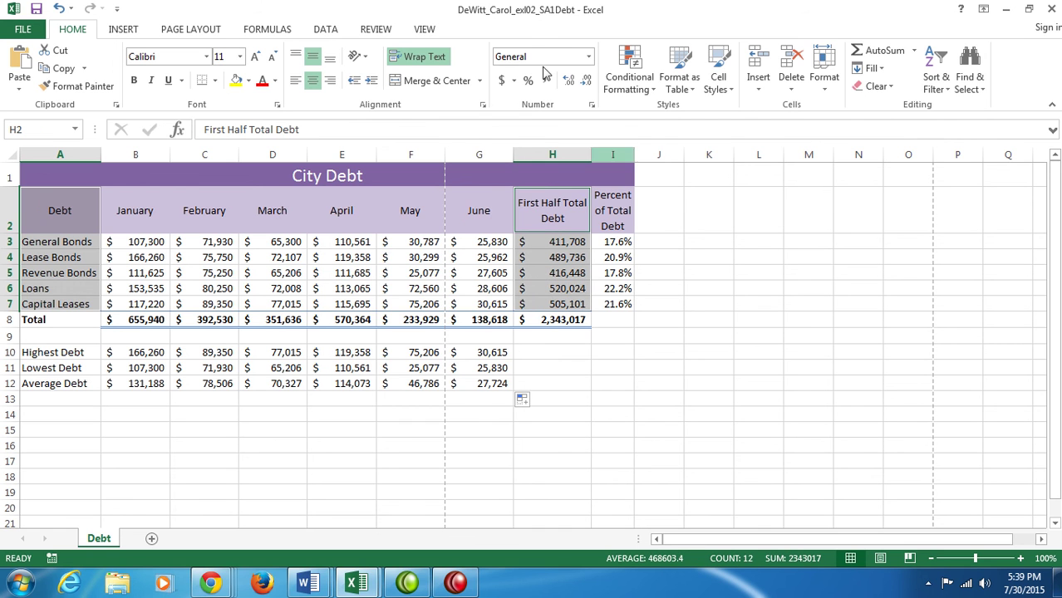
{"action": "left_click", "coordinate": [131, 30]}
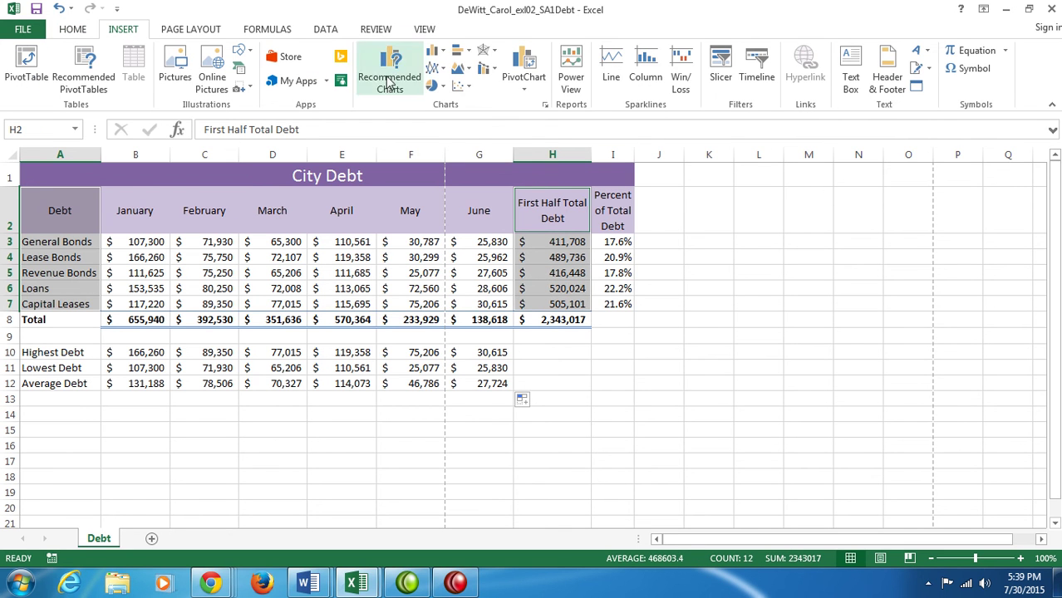
{"action": "left_click", "coordinate": [436, 86]}
{"action": "left_click", "coordinate": [445, 135]}
- Recheck the eighth instruction in Word and move the Excel pie chart to a new chart sheet named Debt Chart
{"action": "mouse_move", "coordinate": [304, 585]}
{"action": "left_click", "coordinate": [401, 515]}
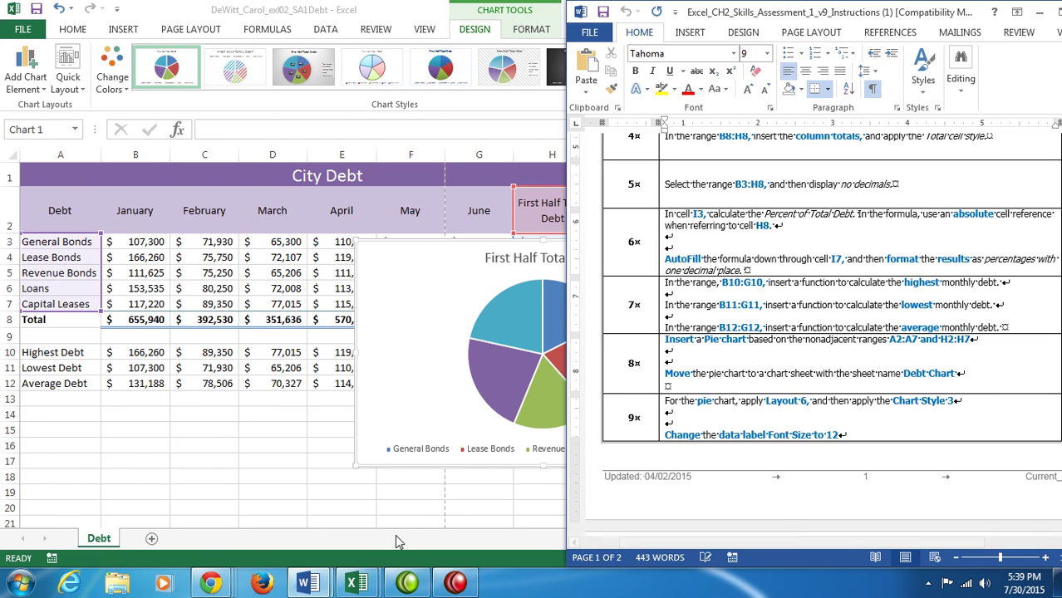
{"action": "left_click", "coordinate": [459, 496]}
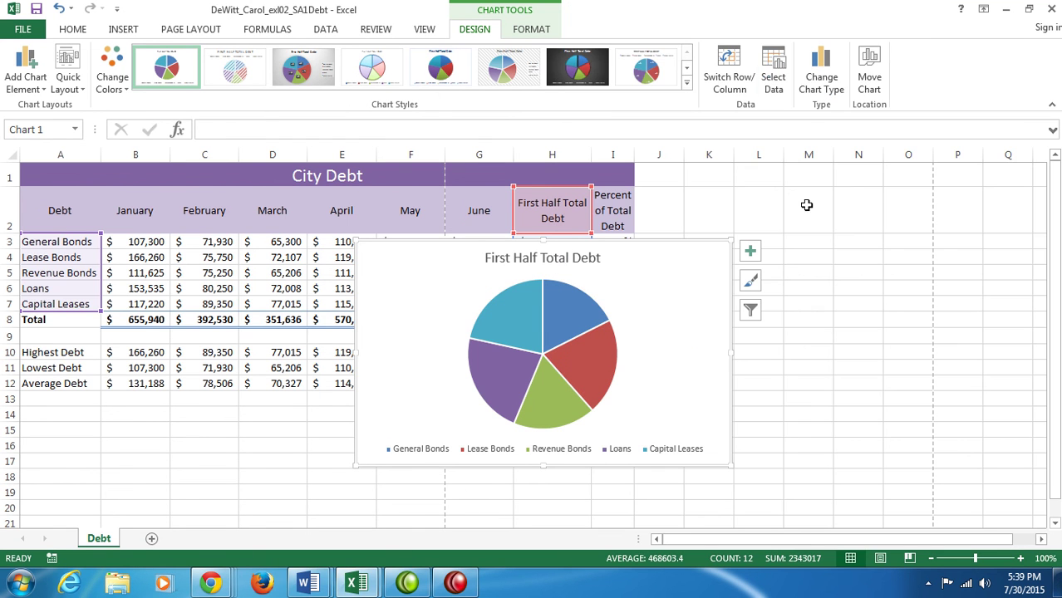
{"action": "left_click", "coordinate": [862, 73]}
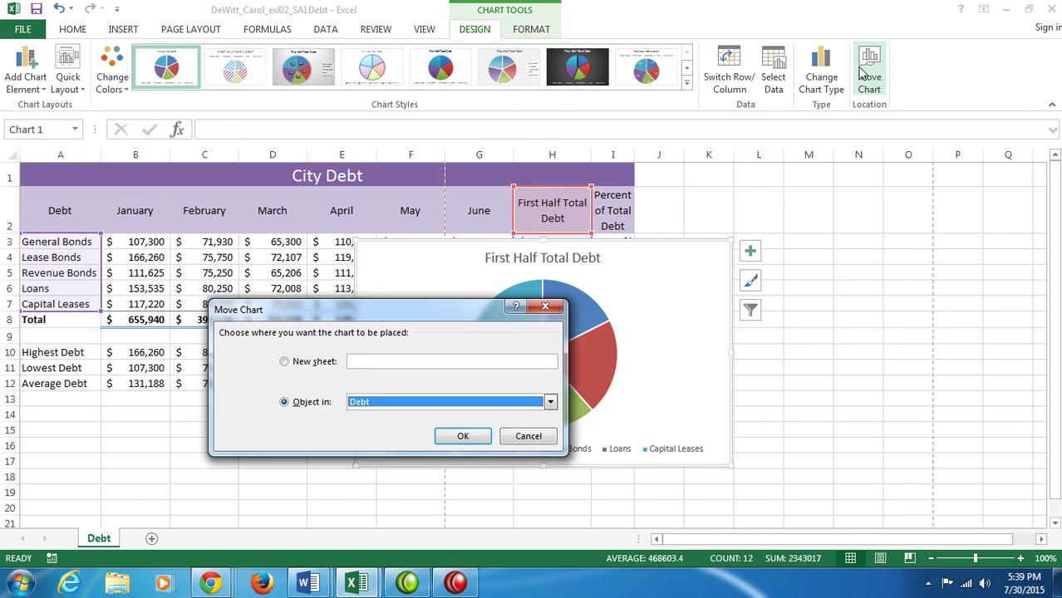
{"action": "left_click", "coordinate": [290, 362]}
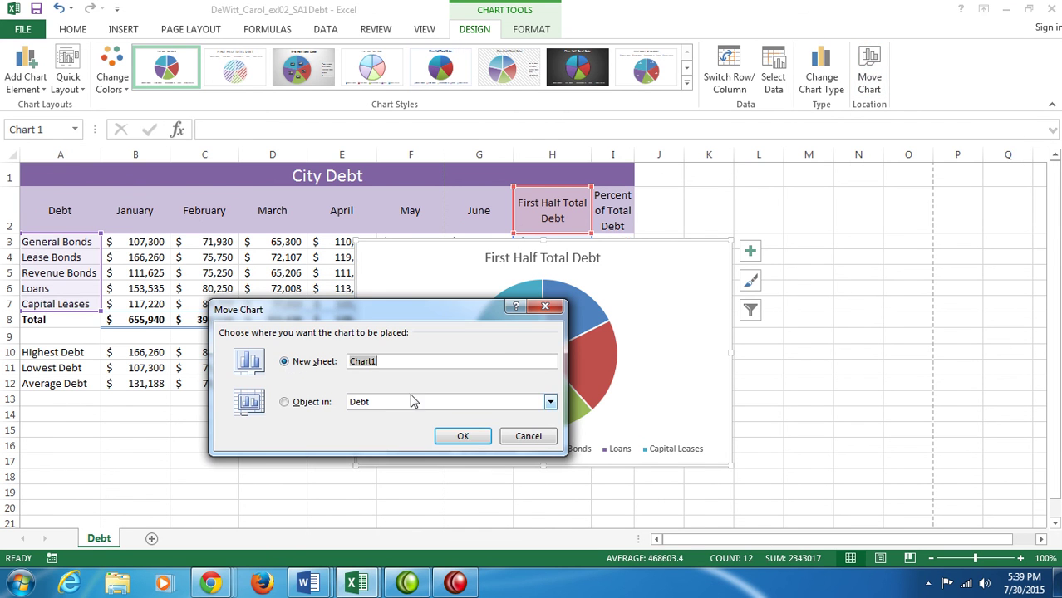
{"action": "type", "text": "Debt"}
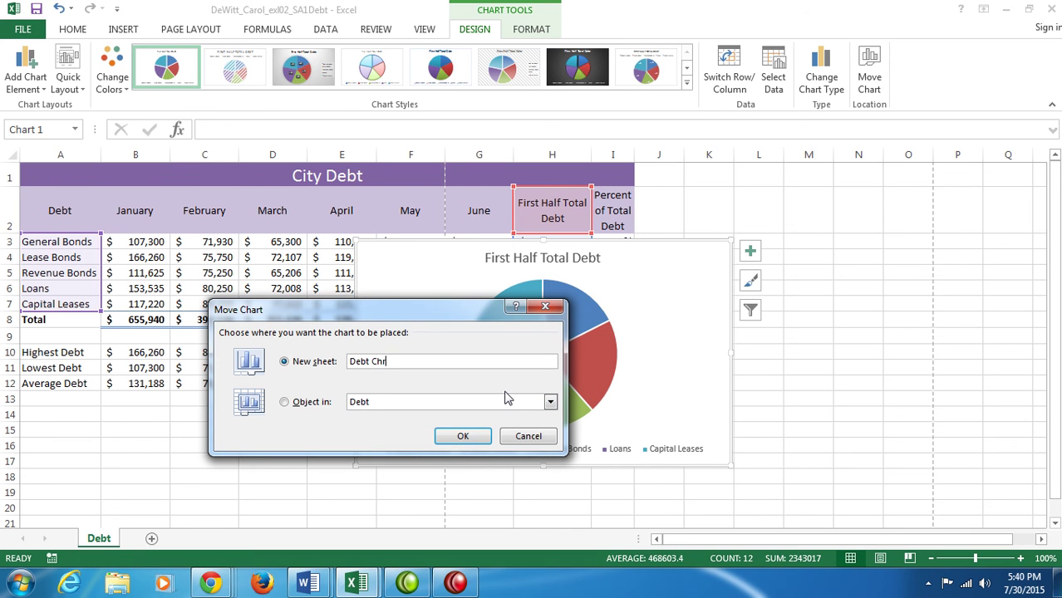
{"action": "left_click", "coordinate": [453, 440]}
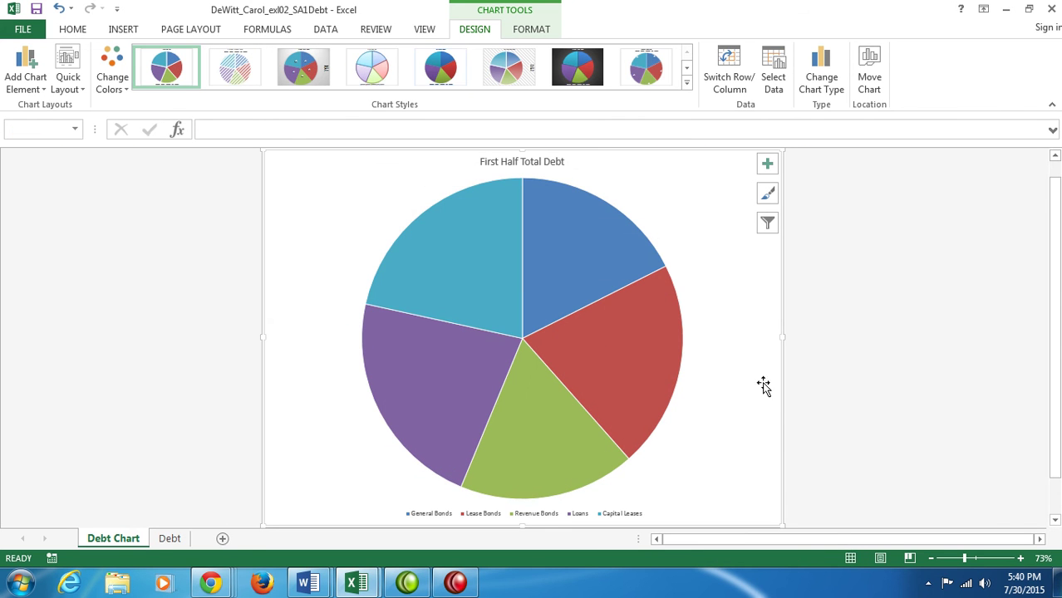
- Check the ninth instruction in Word, and apply Layout 6 and Chart Style 3 to the pie chart in Excel
{"action": "mouse_move", "coordinate": [308, 583]}
{"action": "left_click", "coordinate": [428, 502]}
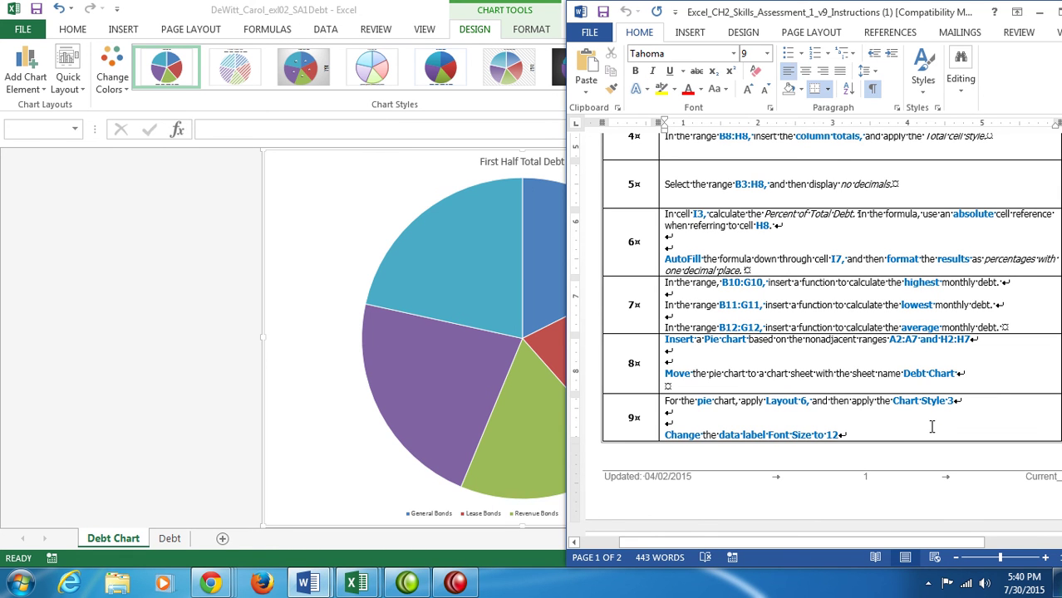
{"action": "left_click", "coordinate": [343, 235]}
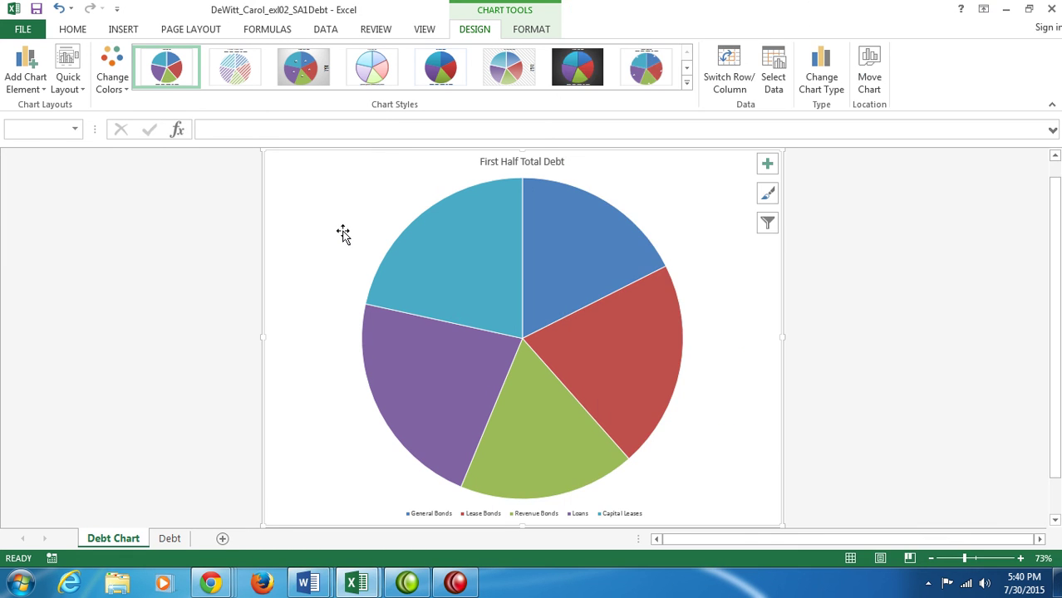
{"action": "left_click", "coordinate": [73, 86]}
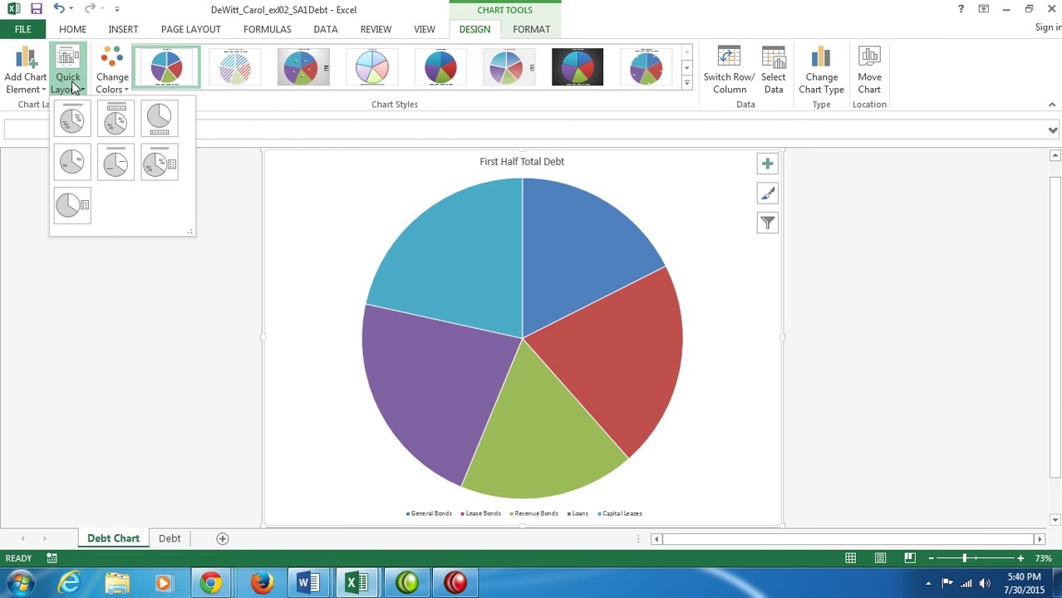
{"action": "left_click", "coordinate": [158, 163]}
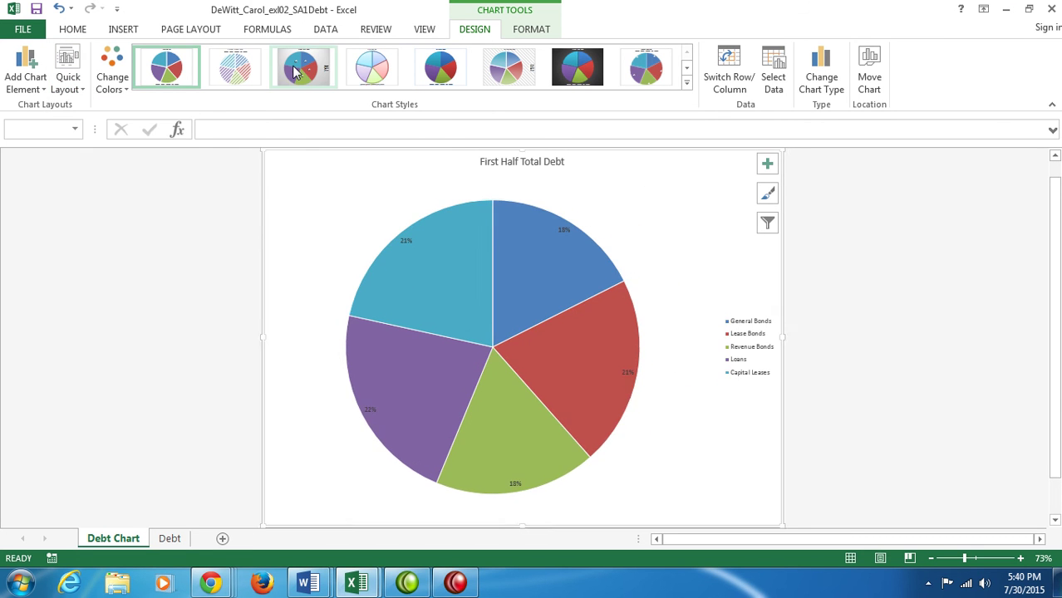
{"action": "left_click", "coordinate": [299, 69]}
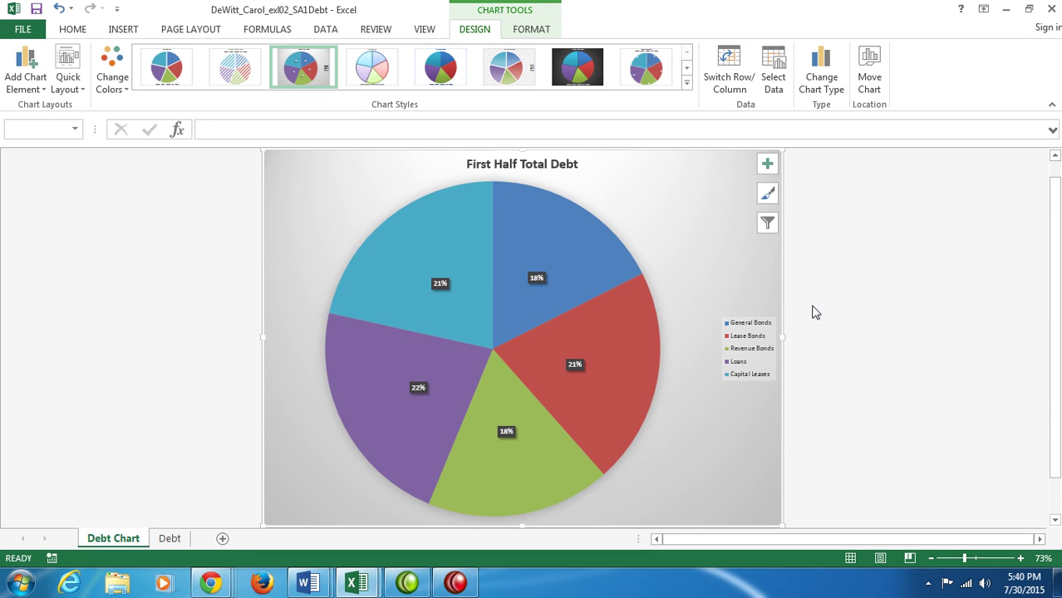
- Set the font size of the pie chart's data labels to 12
{"action": "left_click", "coordinate": [440, 283]}
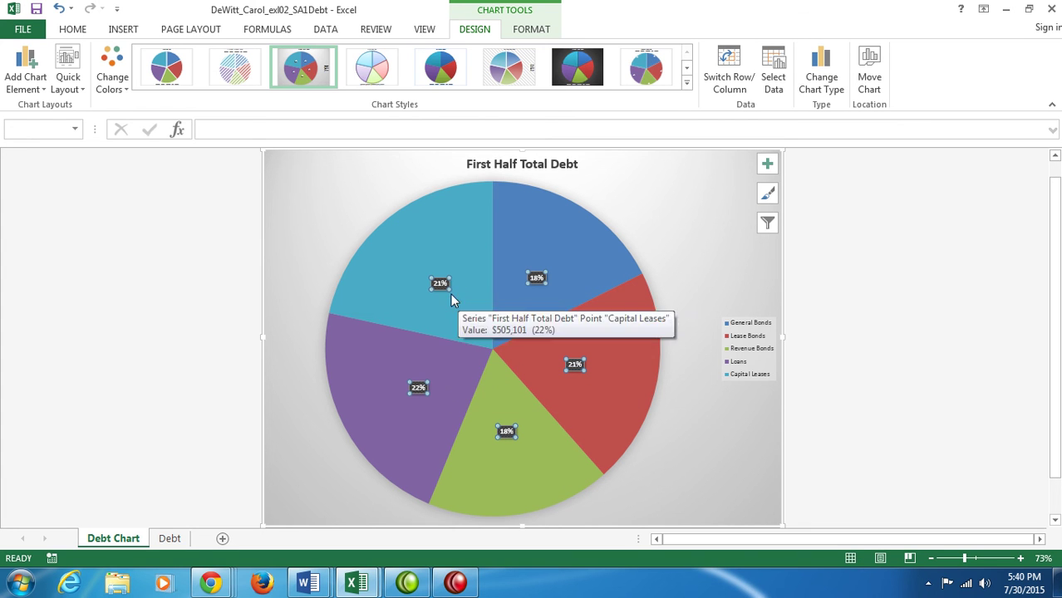
{"action": "left_click", "coordinate": [71, 30]}
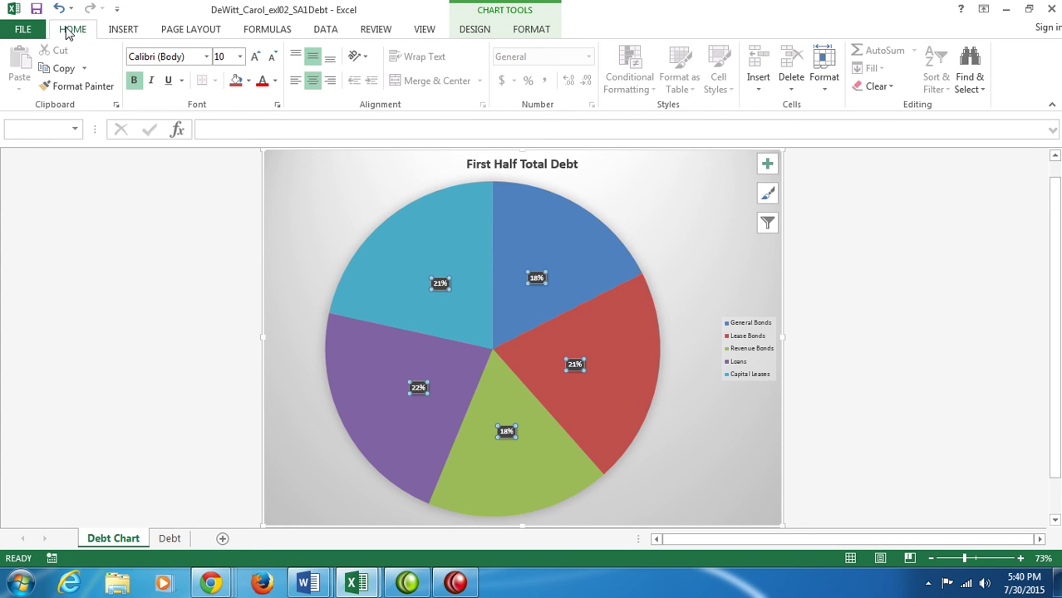
{"action": "left_click", "coordinate": [240, 57]}
{"action": "left_click", "coordinate": [230, 148]}
{"action": "left_click", "coordinate": [912, 363]}
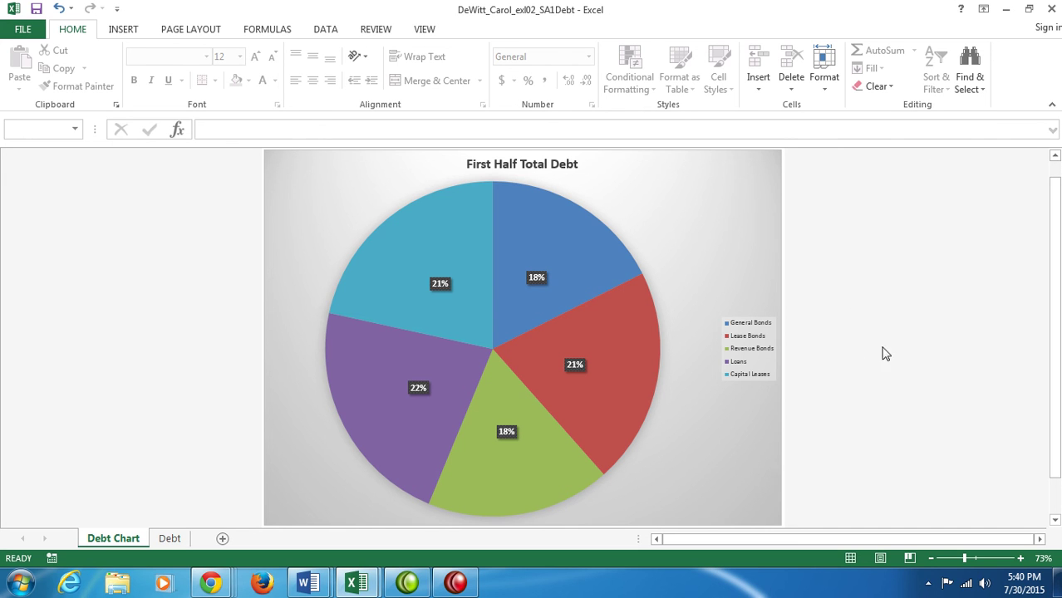
{"action": "left_click", "coordinate": [456, 583]}
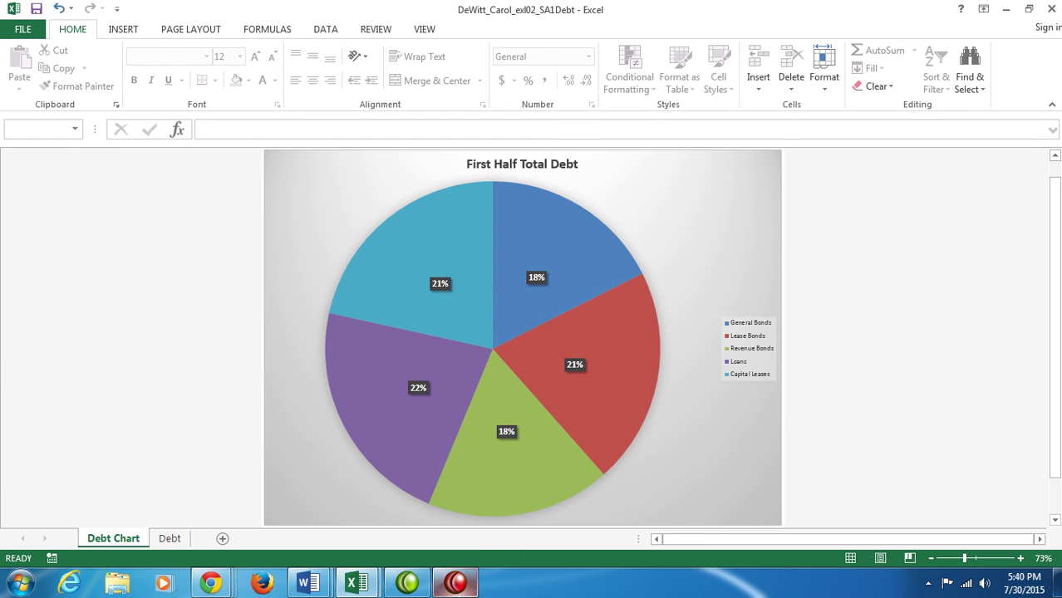